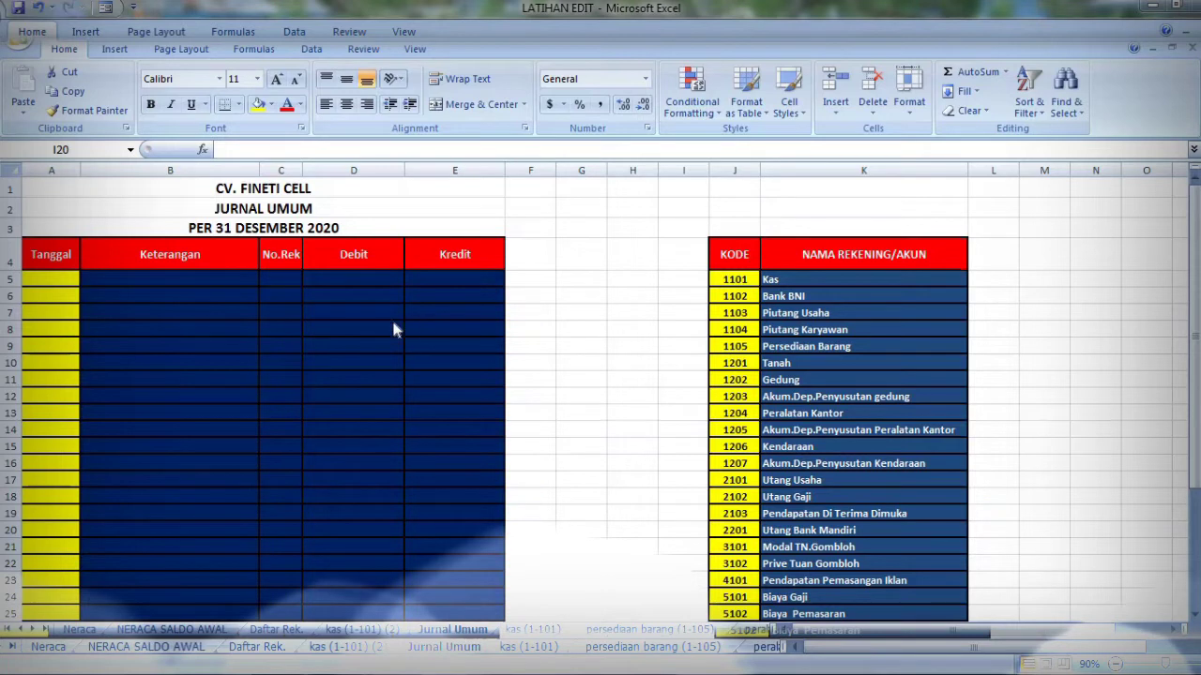
Start a VLOOKUP formula in the first Keterangan cell, B5, using C5 as the lookup value.
{"action": "left_click", "coordinate": [206, 280]}
{"action": "double_click", "coordinate": [207, 280]}
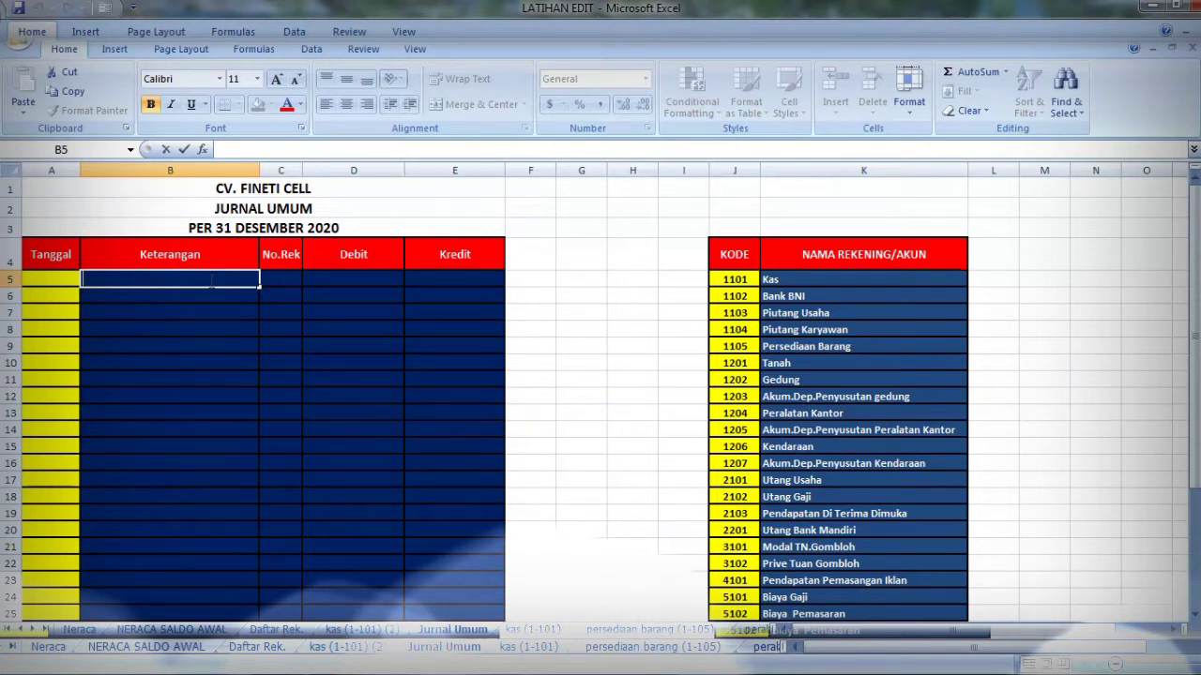
{"action": "type", "text": "=v"}
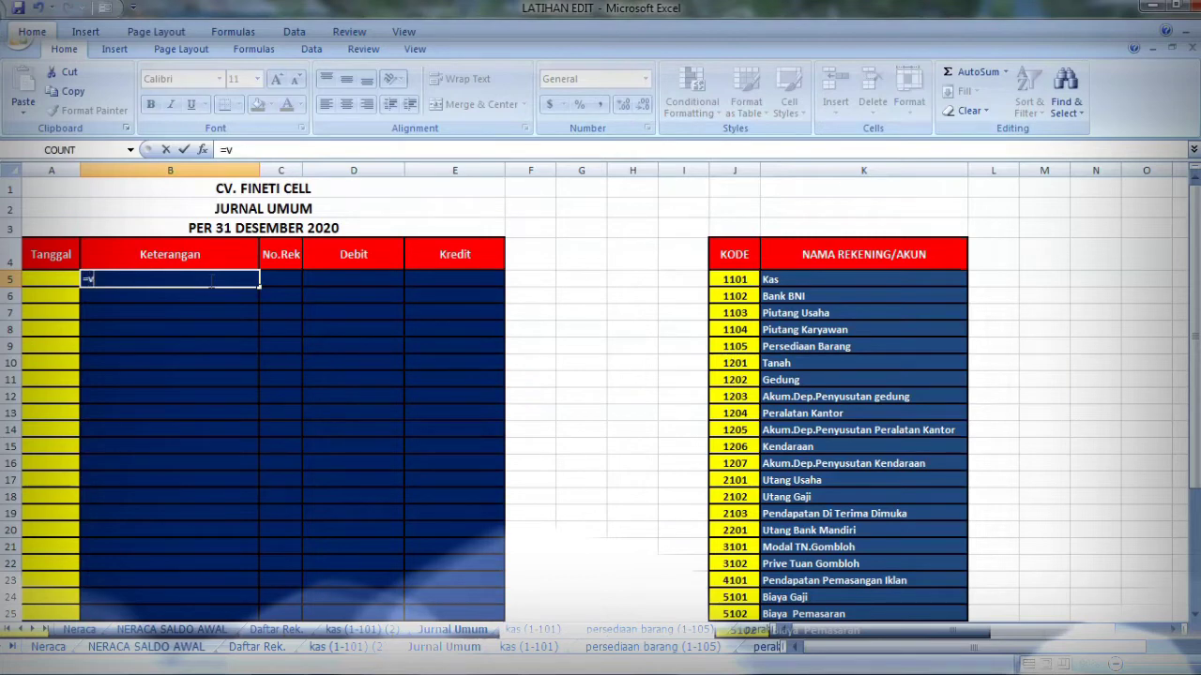
{"action": "type", "text": "l"}
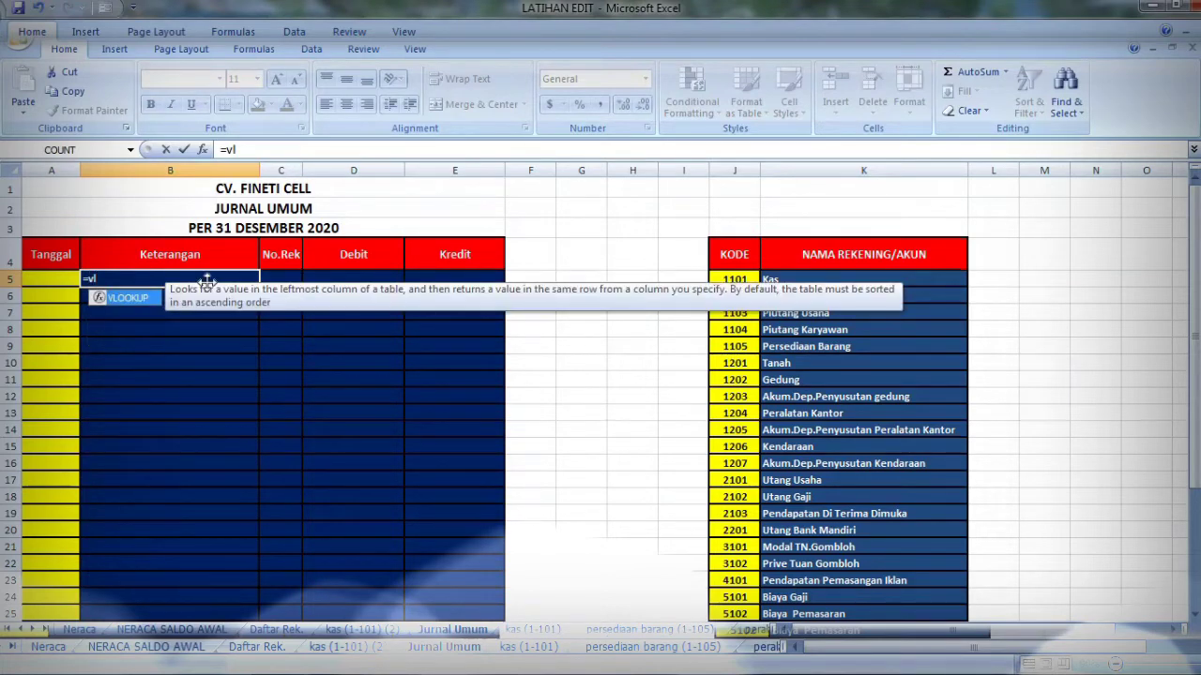
{"action": "double_click", "coordinate": [128, 299]}
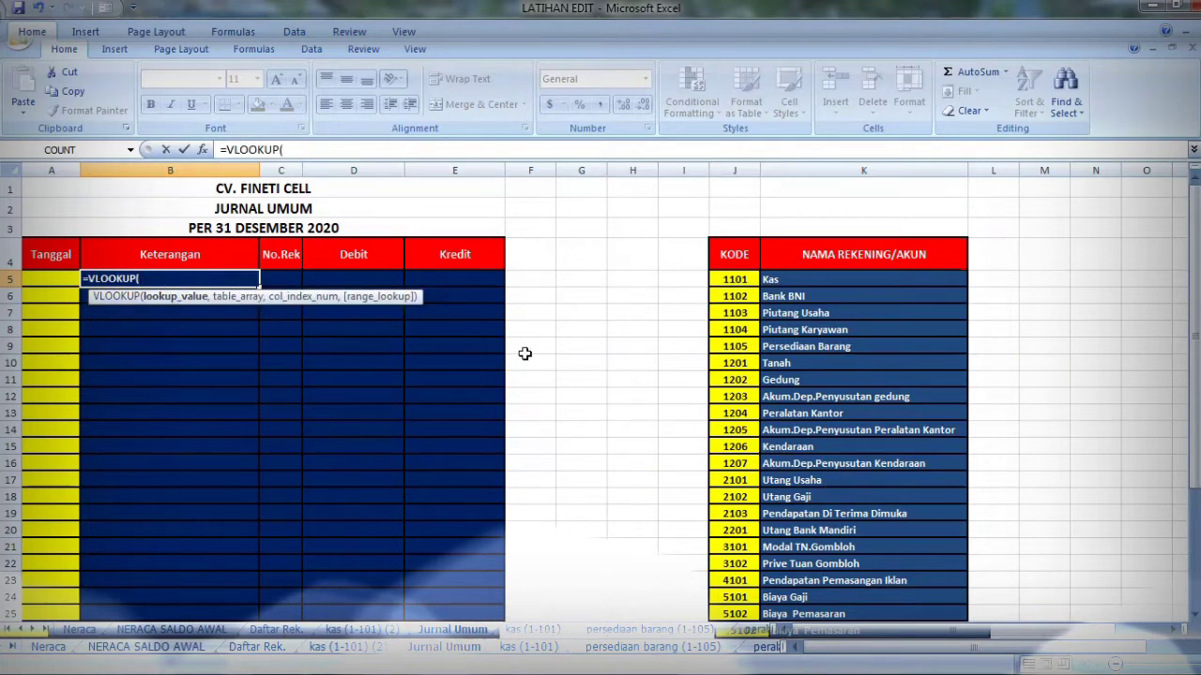
{"action": "key", "text": "F1"}
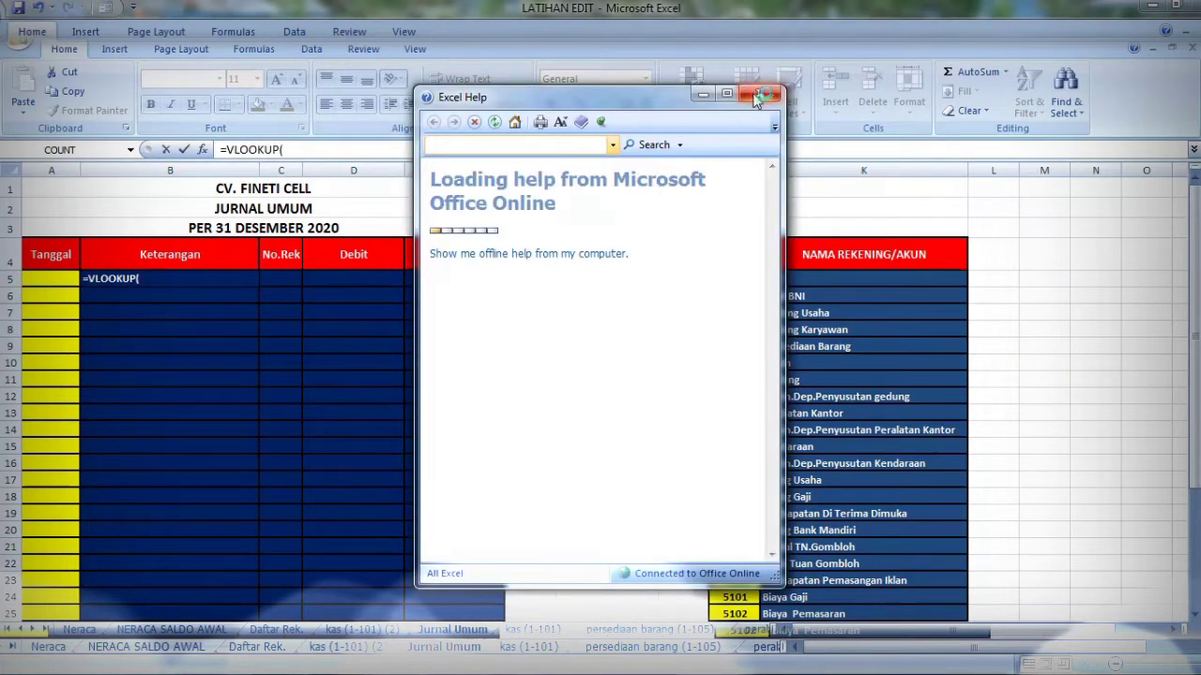
{"action": "left_click", "coordinate": [758, 98]}
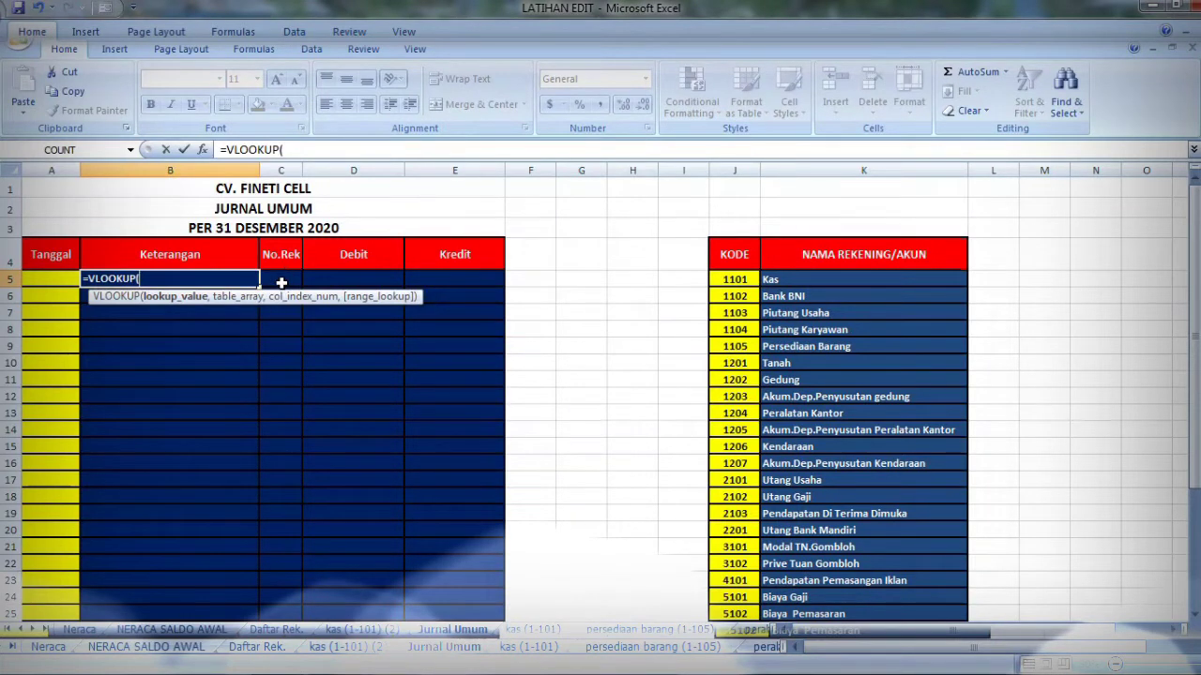
{"action": "left_click", "coordinate": [283, 278]}
{"action": "type", "text": ","}
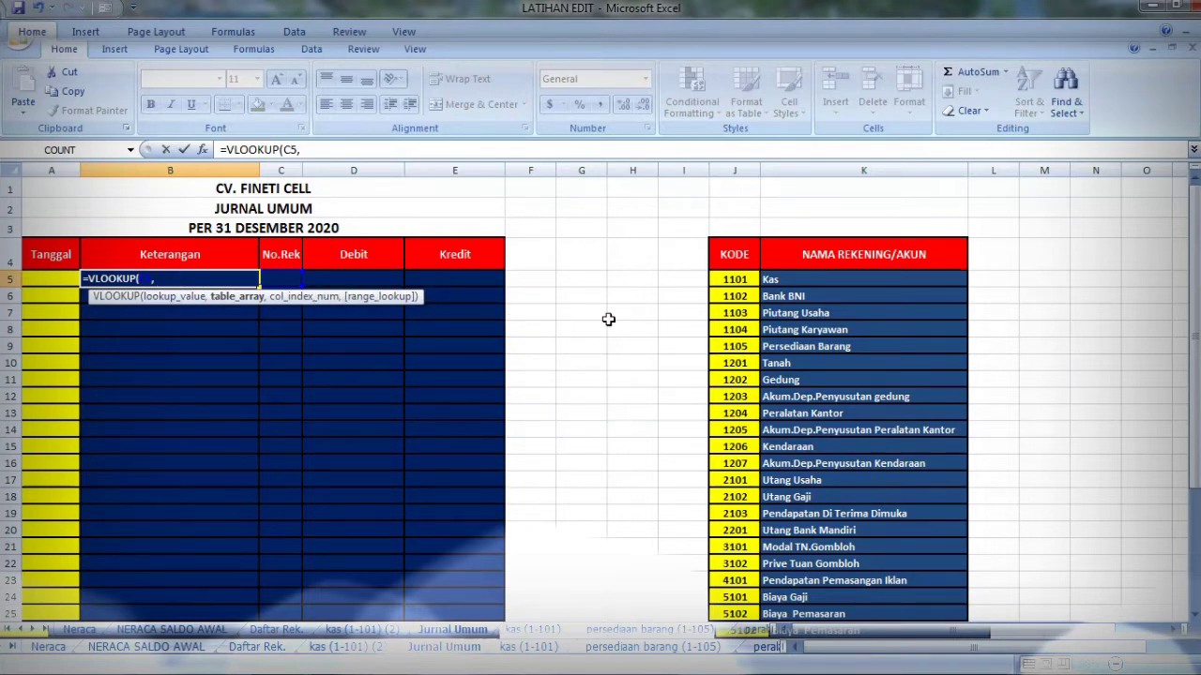
Complete the B5 VLOOKUP with the account table J4:K29, column index 2 and range lookup 0.
{"action": "left_click", "coordinate": [748, 260]}
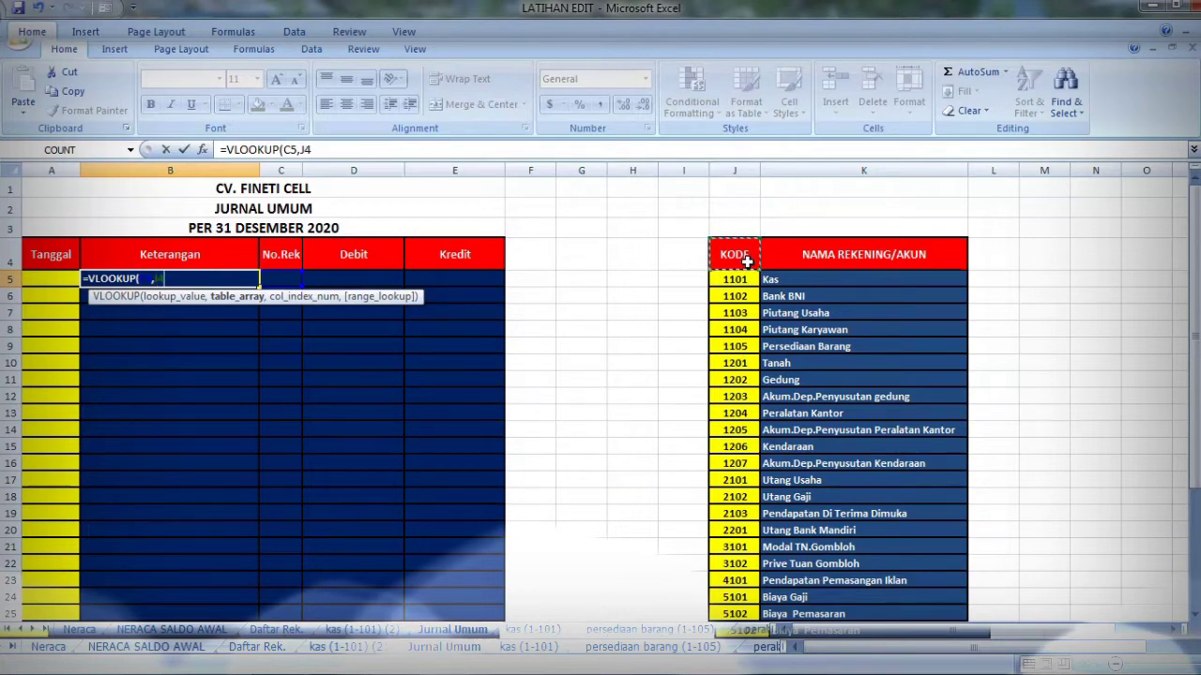
{"action": "left_click_drag", "start_coordinate": [747, 260], "coordinate": [966, 615]}
{"action": "key", "text": "shift+Down"}
{"action": "key", "text": "shift+Down"}
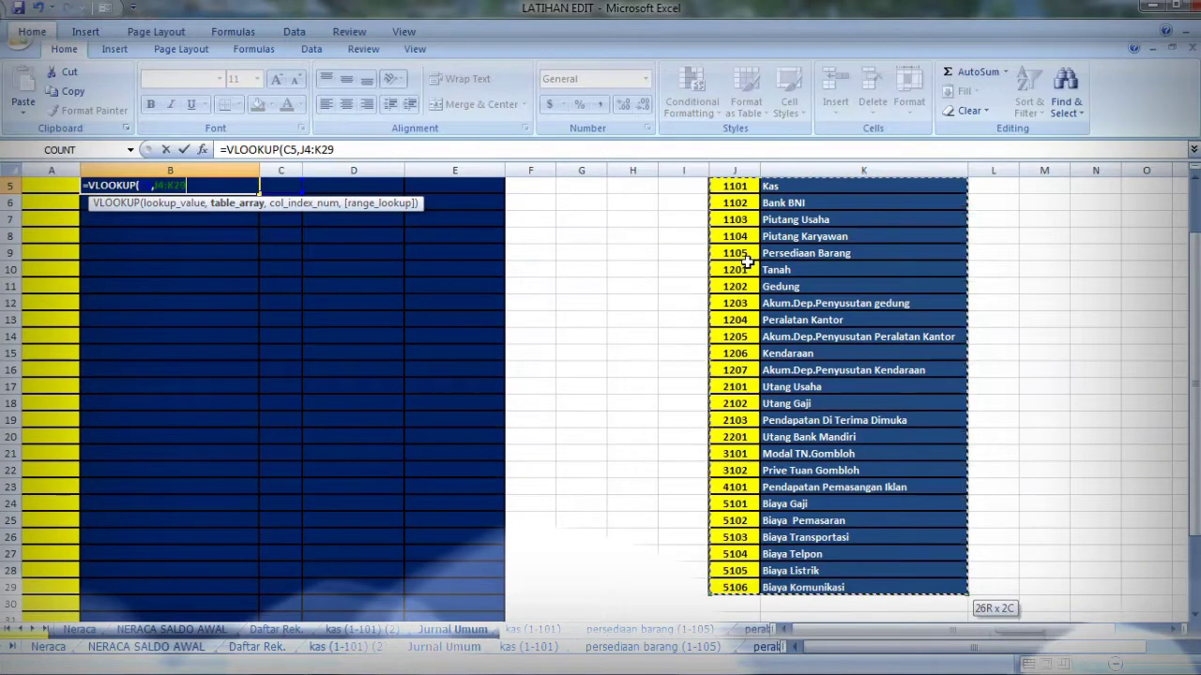
{"action": "scroll", "coordinate": [748, 259], "scroll_direction": "up", "scroll_amount": 2}
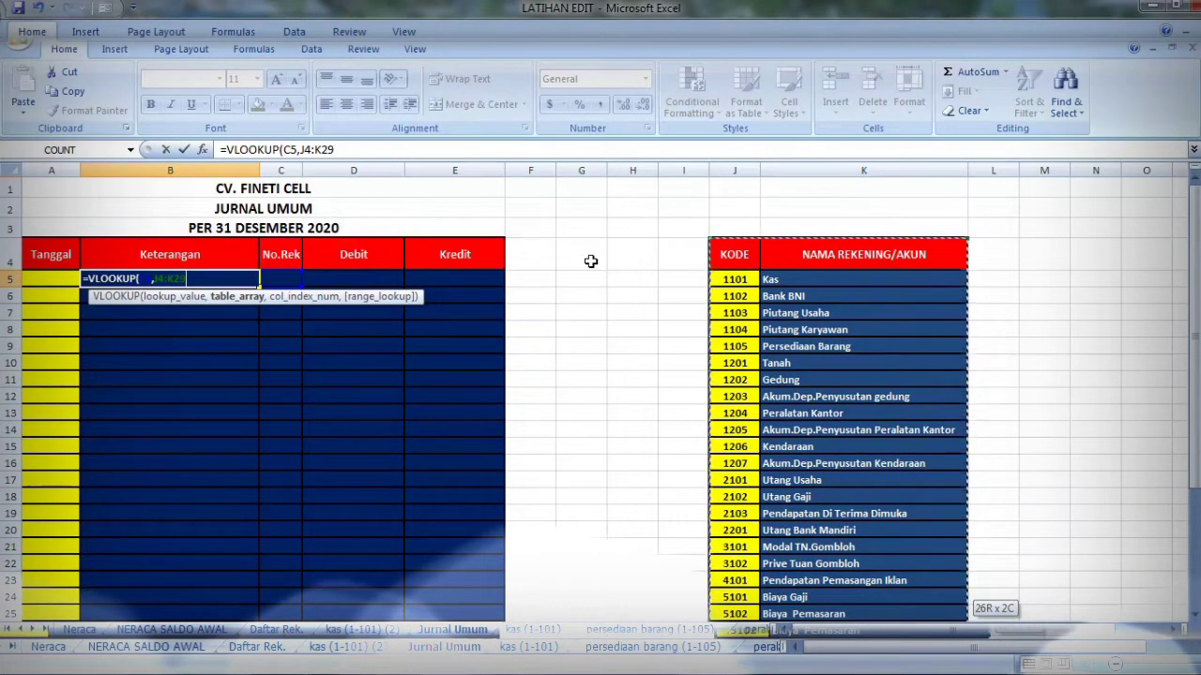
{"action": "type", "text": ","}
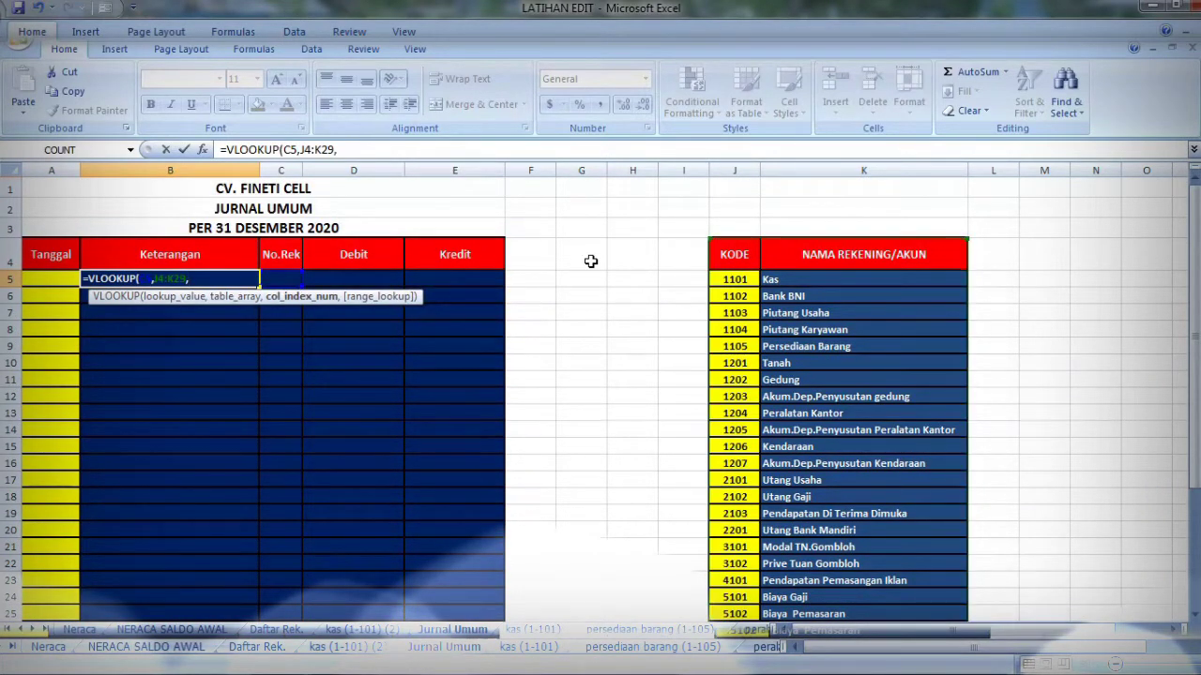
{"action": "type", "text": "2,"}
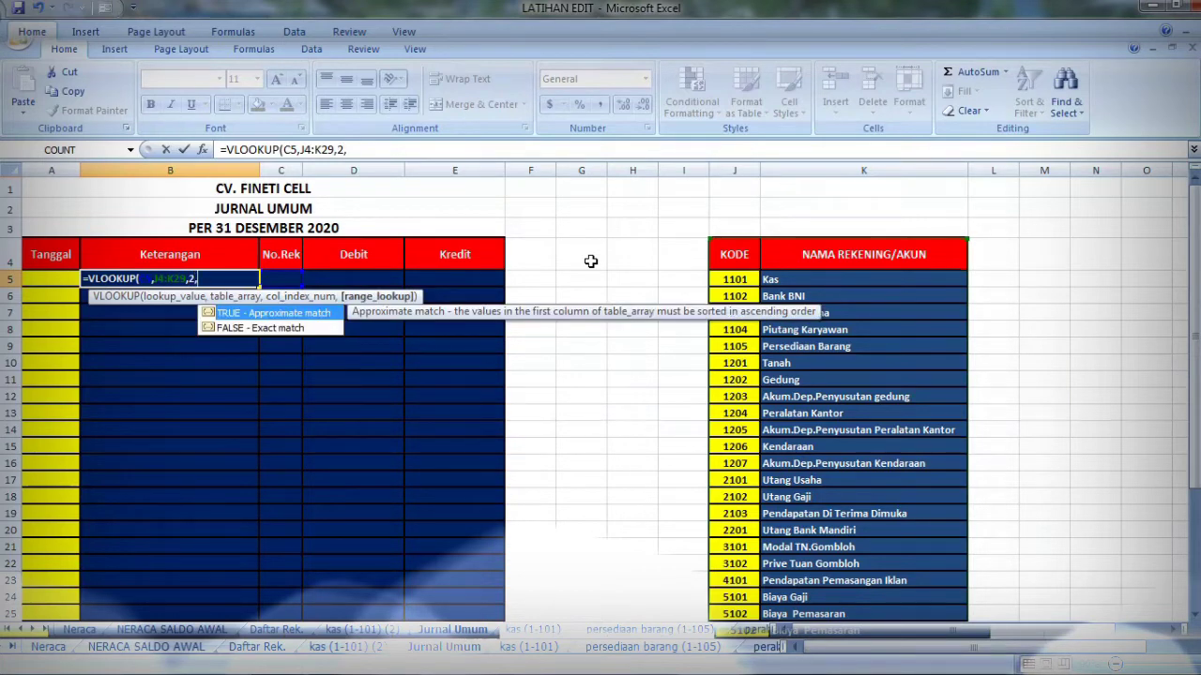
{"action": "type", "text": "0"}
{"action": "key", "text": "Return"}
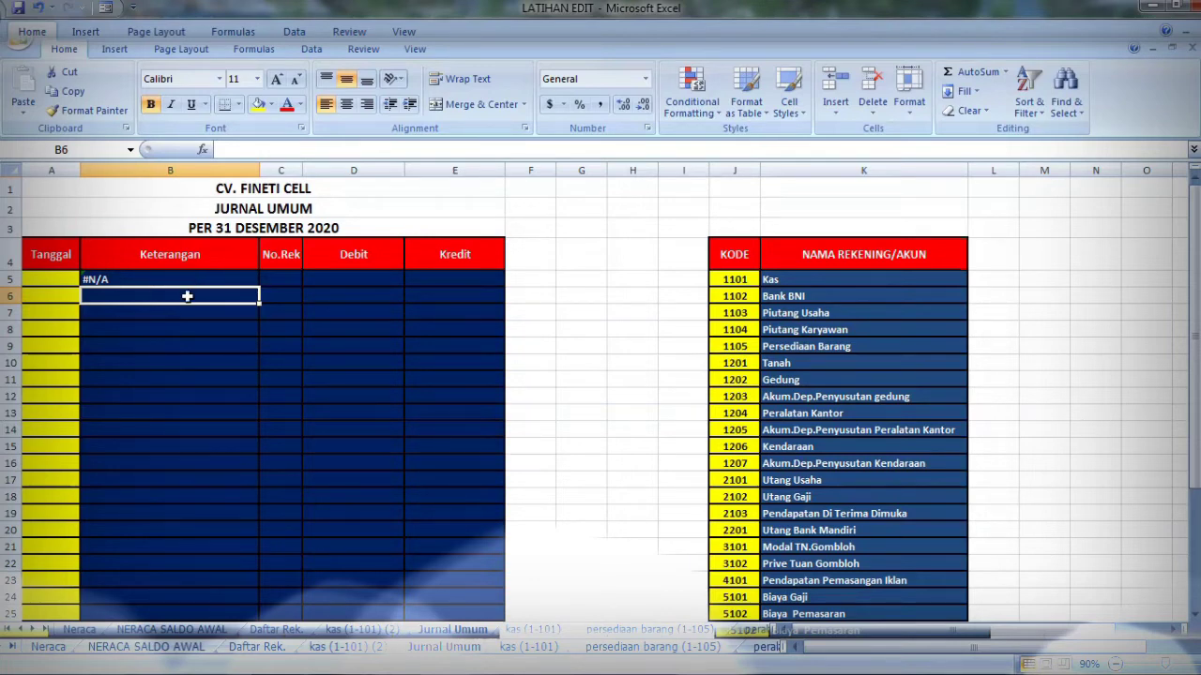
Select the first journal row, A5:E5, and remove the Form command from the Quick Access Toolbar.
{"action": "left_click", "coordinate": [64, 277]}
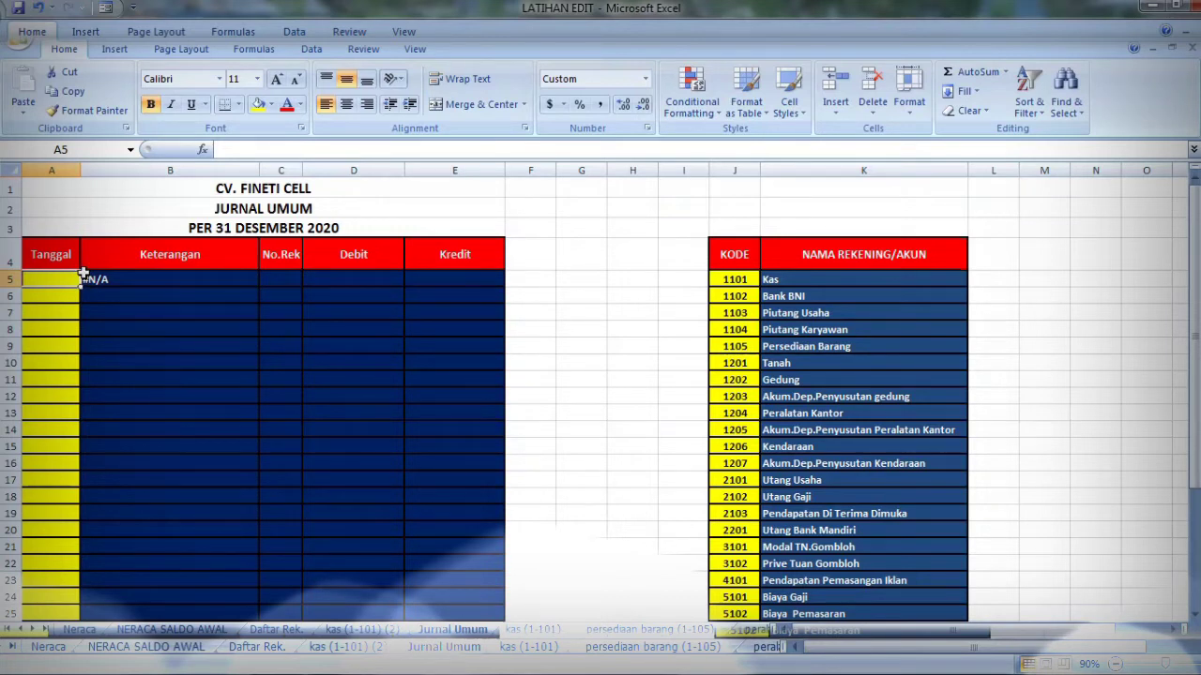
{"action": "left_click_drag", "start_coordinate": [83, 273], "coordinate": [460, 279]}
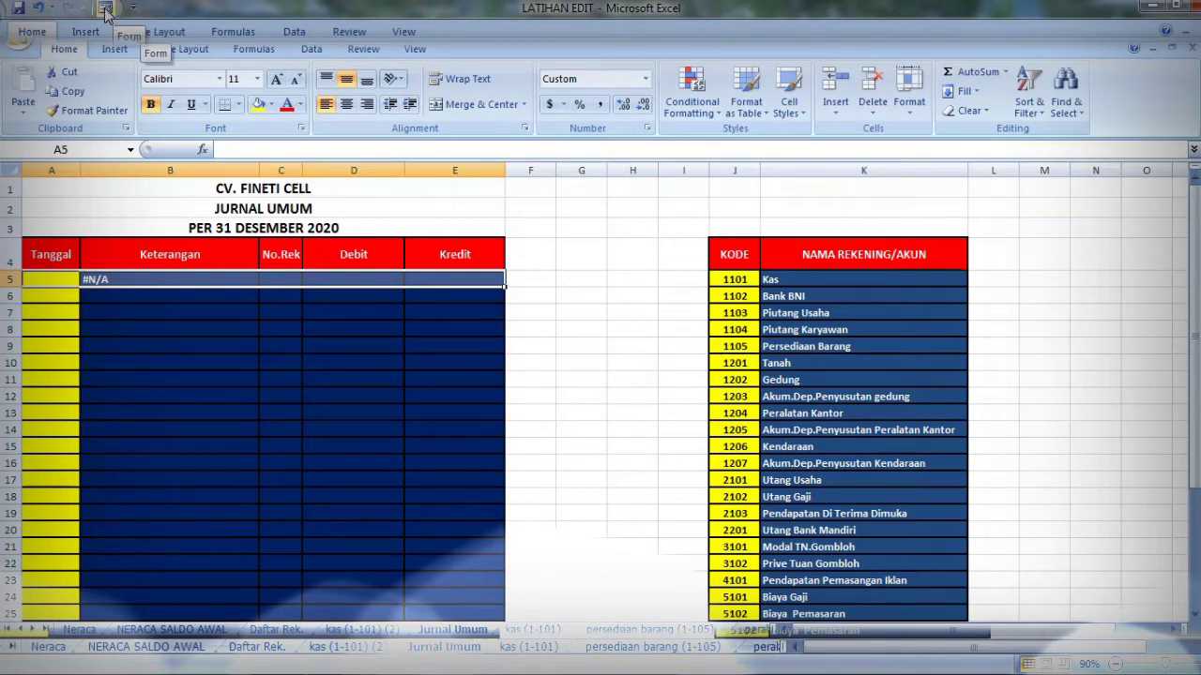
{"action": "right_click", "coordinate": [105, 7]}
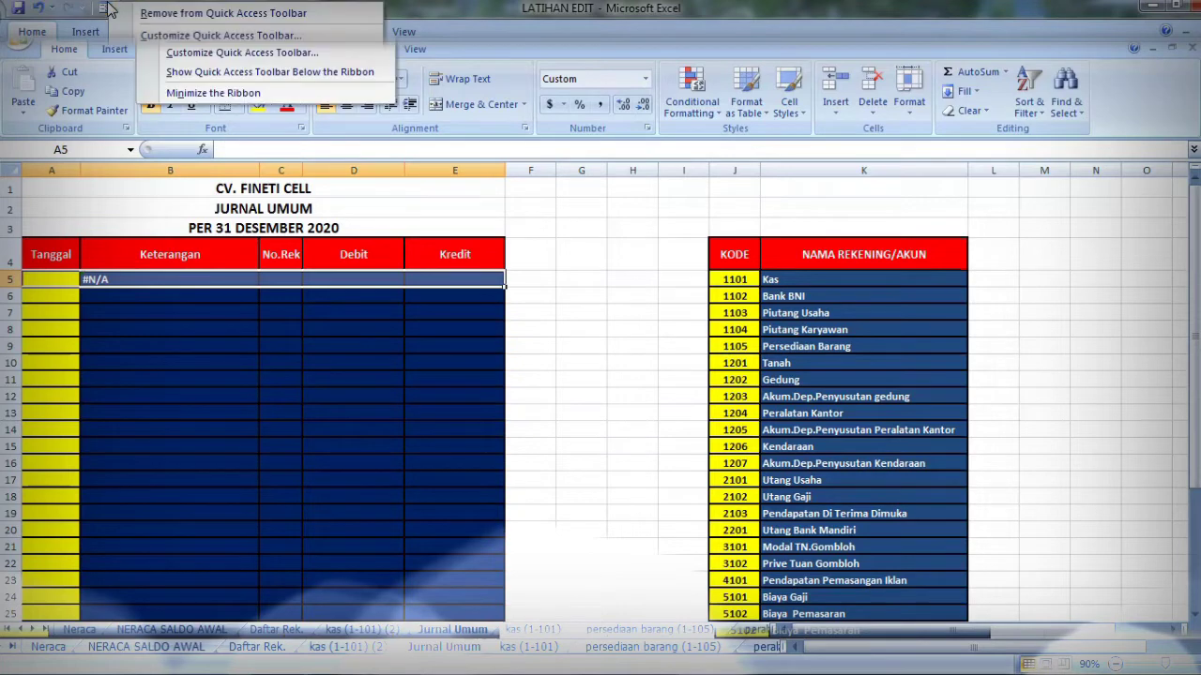
{"action": "left_click", "coordinate": [192, 15]}
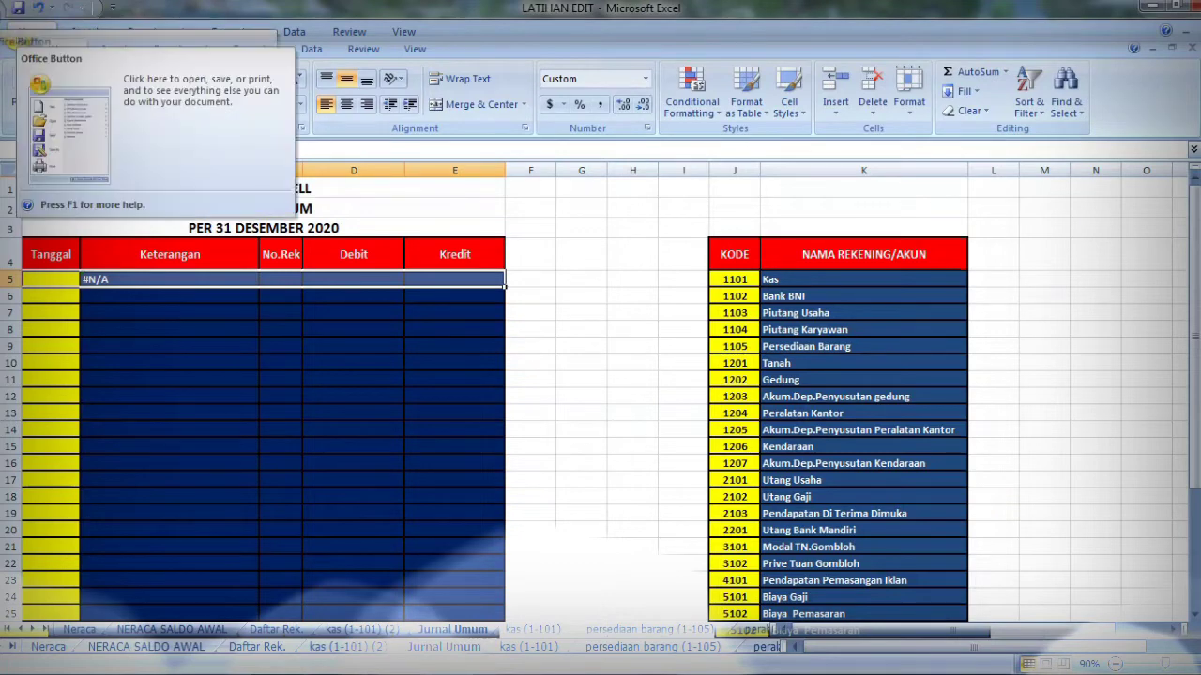
Open the Quick Access Toolbar customization in Excel Options and list All Commands.
{"action": "left_click", "coordinate": [21, 41]}
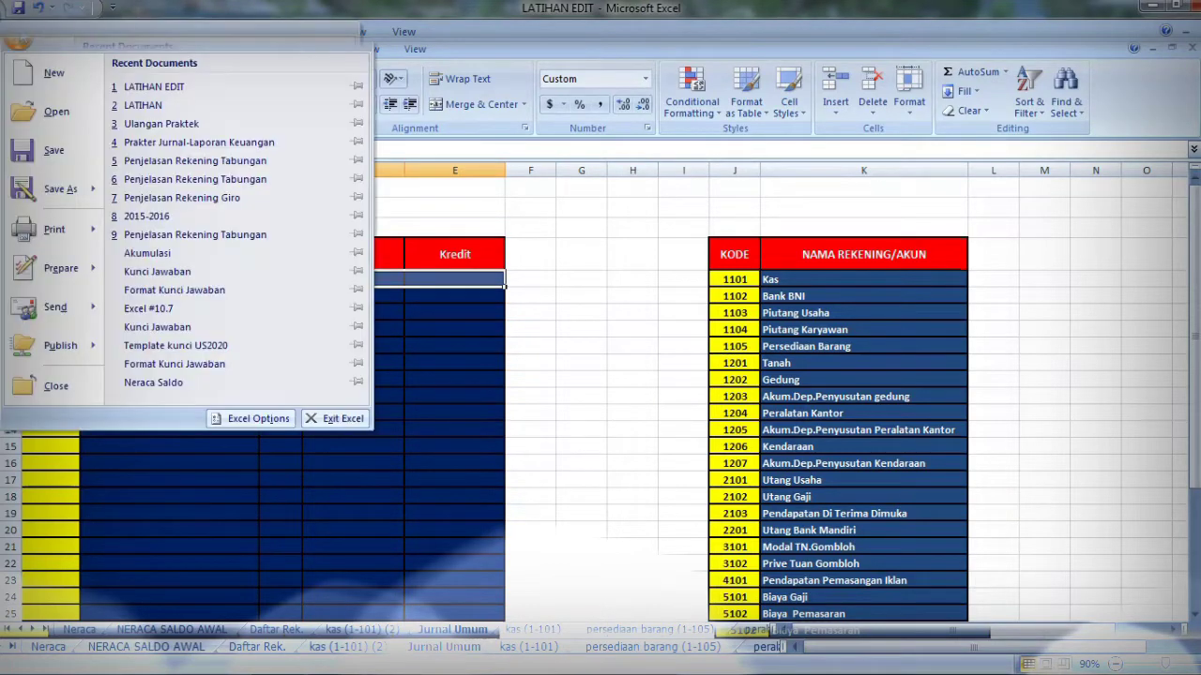
{"action": "left_click", "coordinate": [258, 418]}
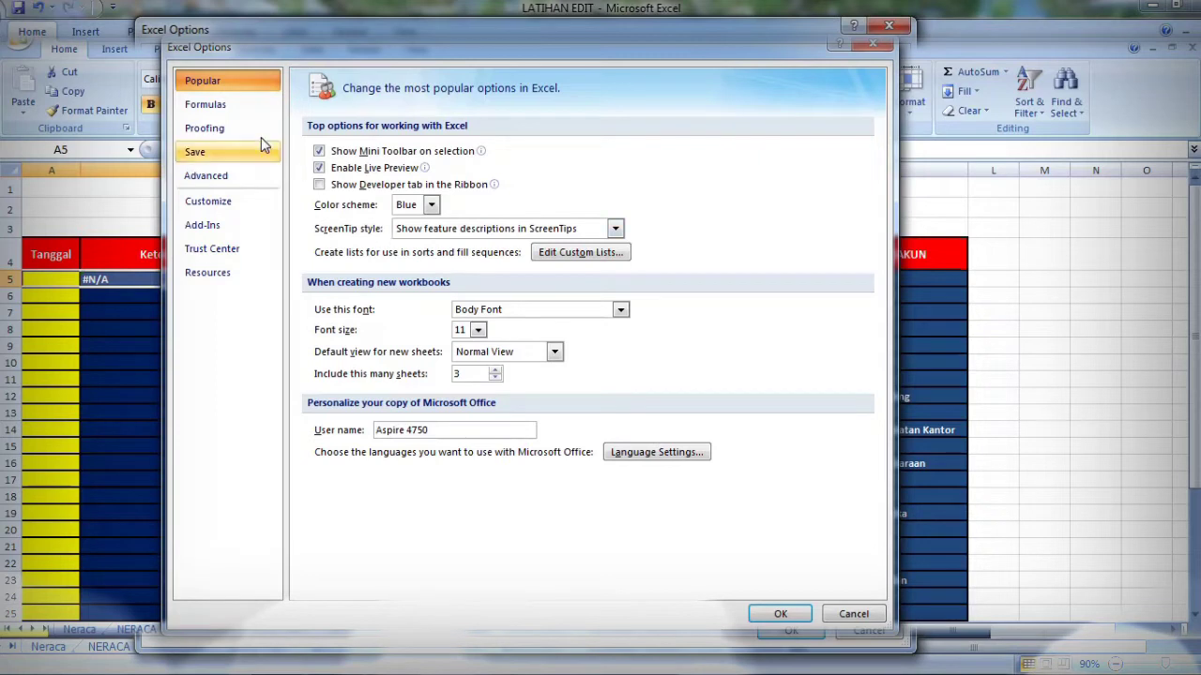
{"action": "left_click", "coordinate": [227, 203]}
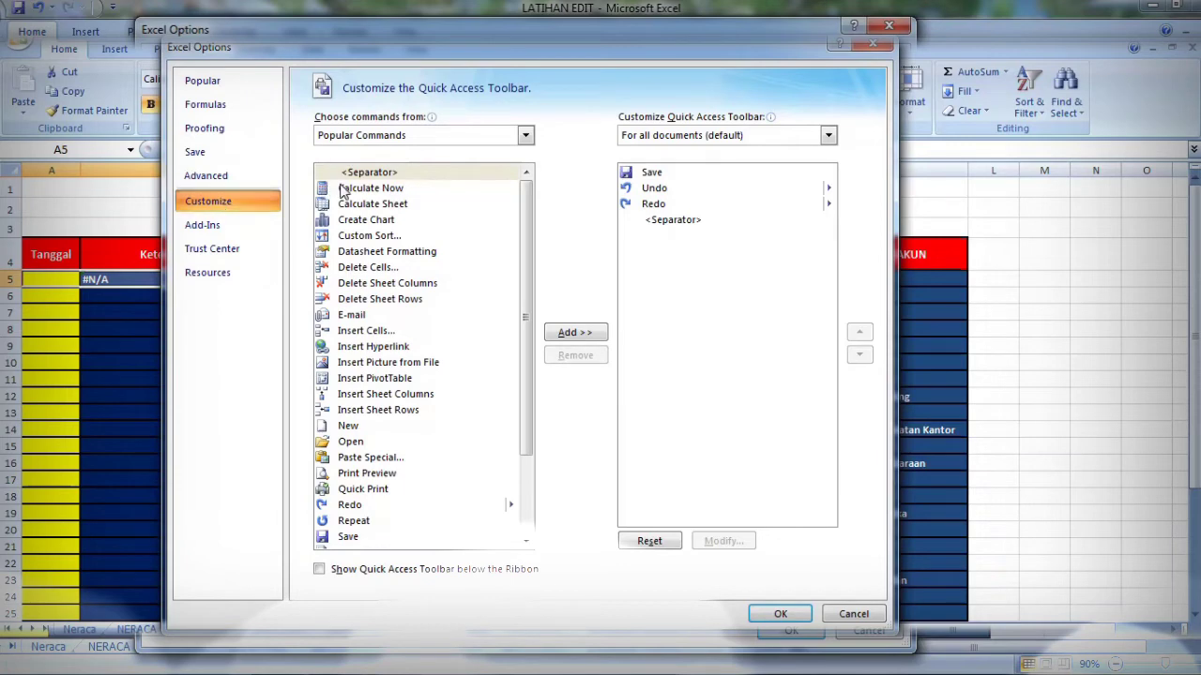
{"action": "left_click", "coordinate": [472, 143]}
{"action": "left_click", "coordinate": [370, 186]}
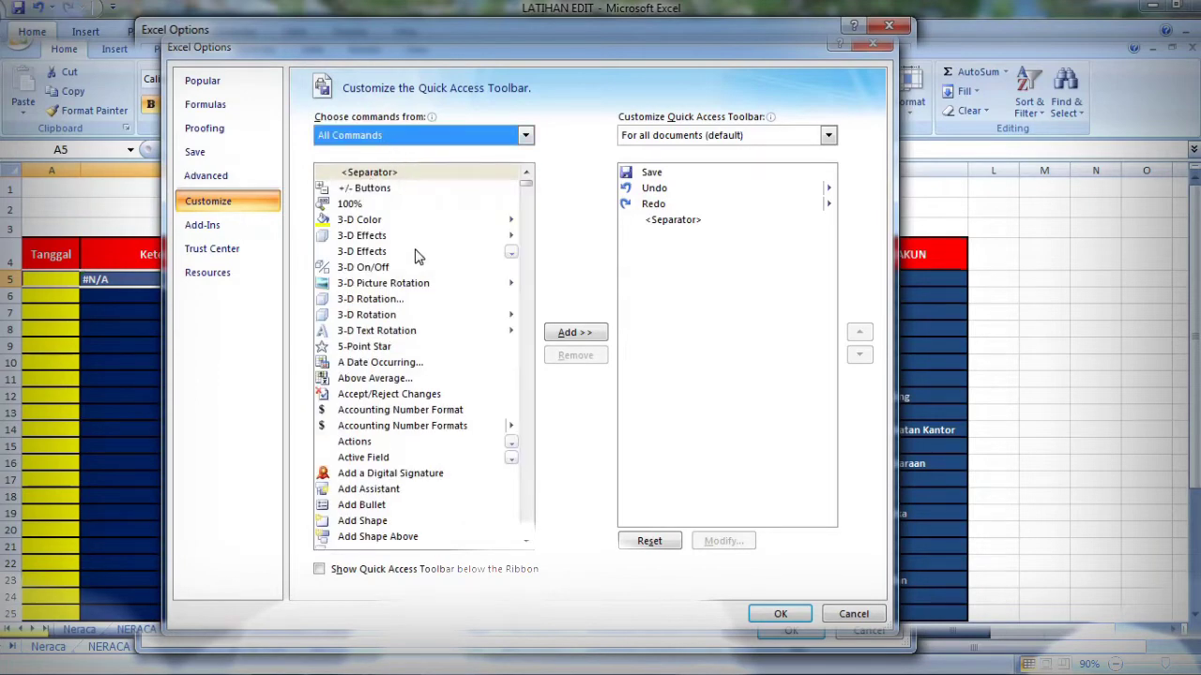
Add the Form... command to the Quick Access Toolbar for all documents and apply the options.
{"action": "scroll", "coordinate": [419, 263], "scroll_direction": "down", "scroll_amount": 2}
{"action": "scroll", "coordinate": [424, 291], "scroll_direction": "down", "scroll_amount": 18}
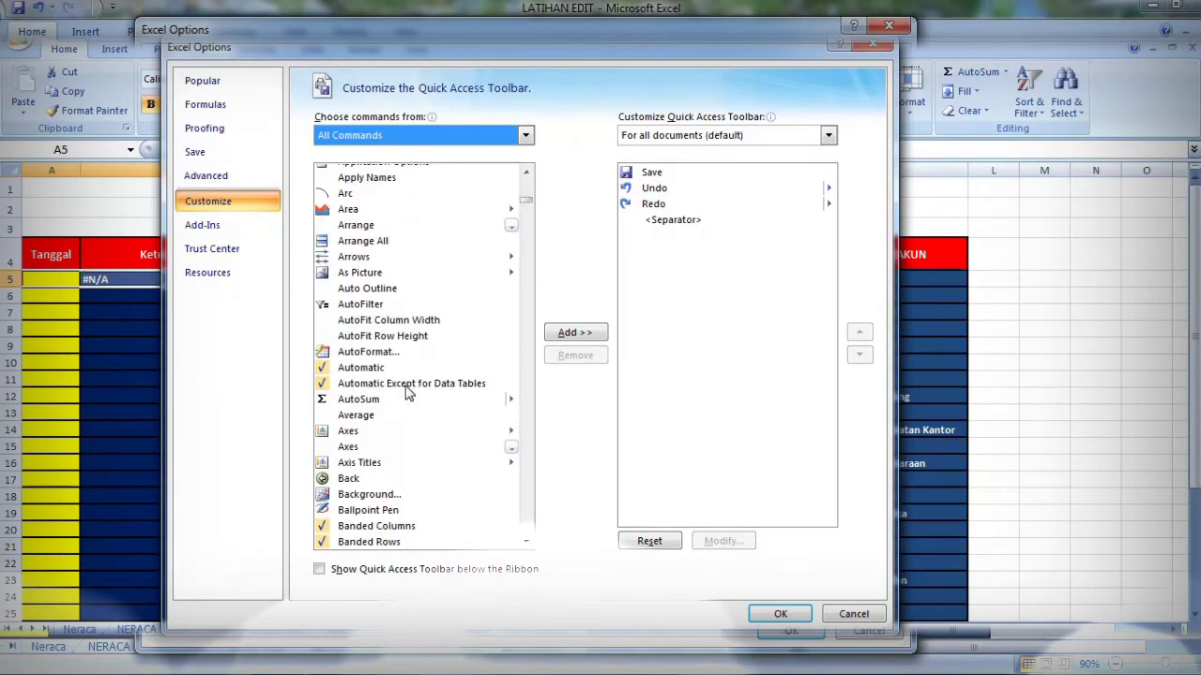
{"action": "scroll", "coordinate": [368, 437], "scroll_direction": "down", "scroll_amount": 20}
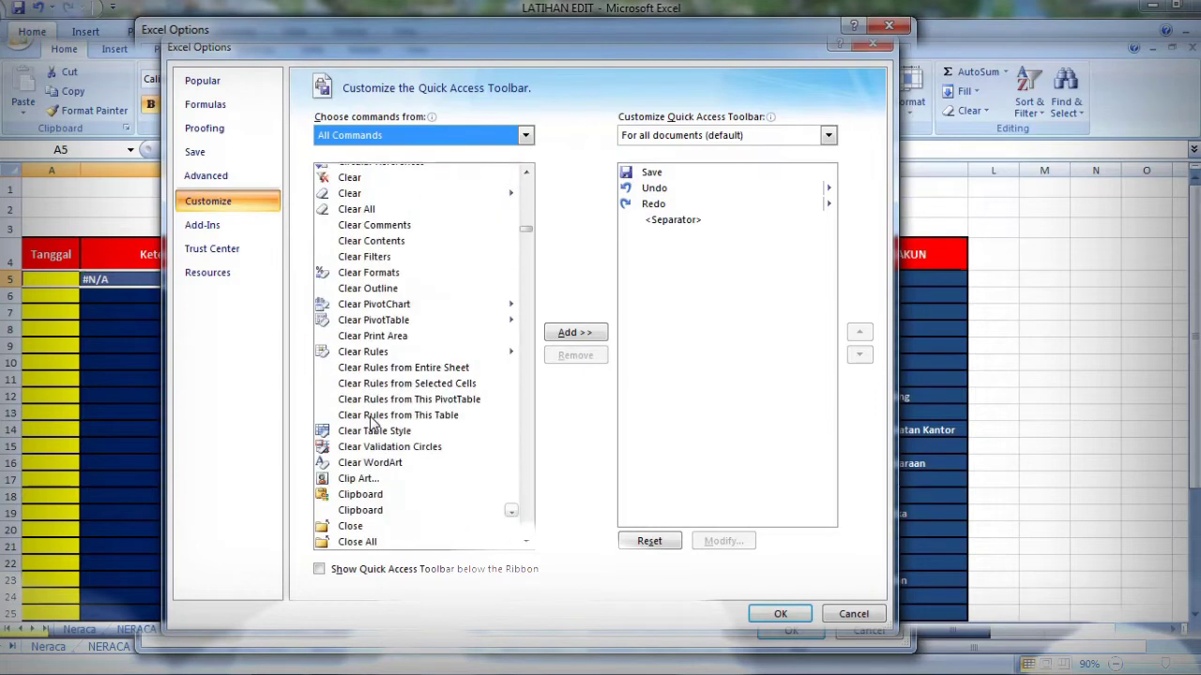
{"action": "scroll", "coordinate": [372, 422], "scroll_direction": "down", "scroll_amount": 14}
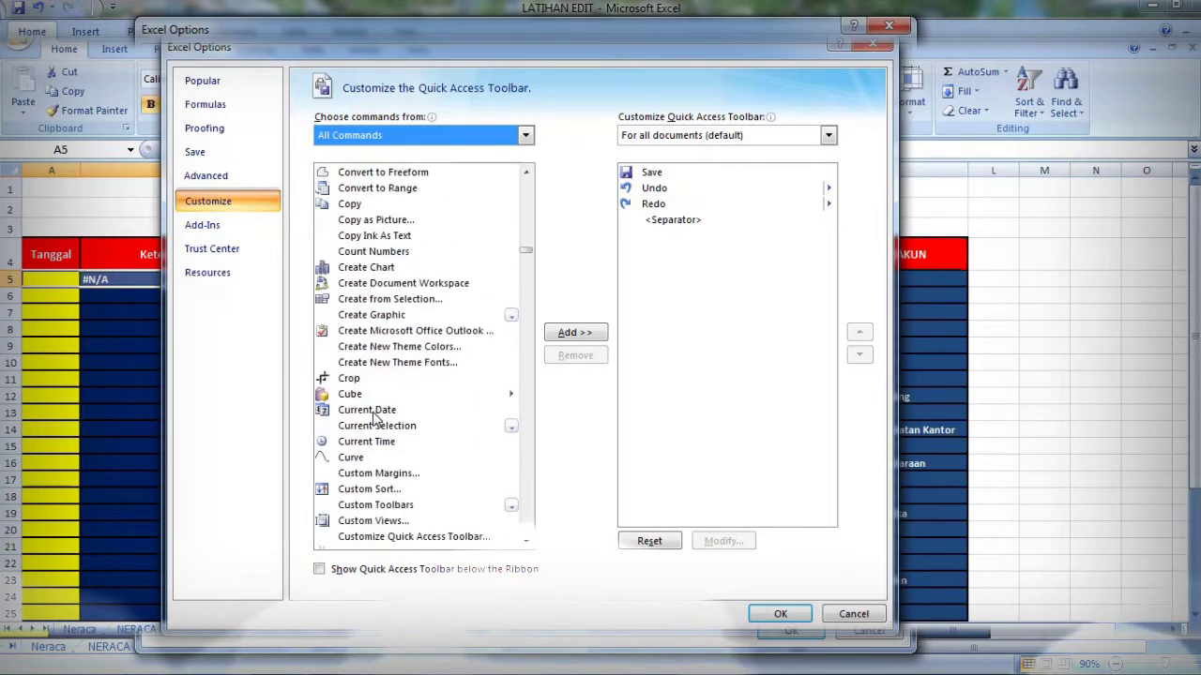
{"action": "scroll", "coordinate": [374, 416], "scroll_direction": "down", "scroll_amount": 3}
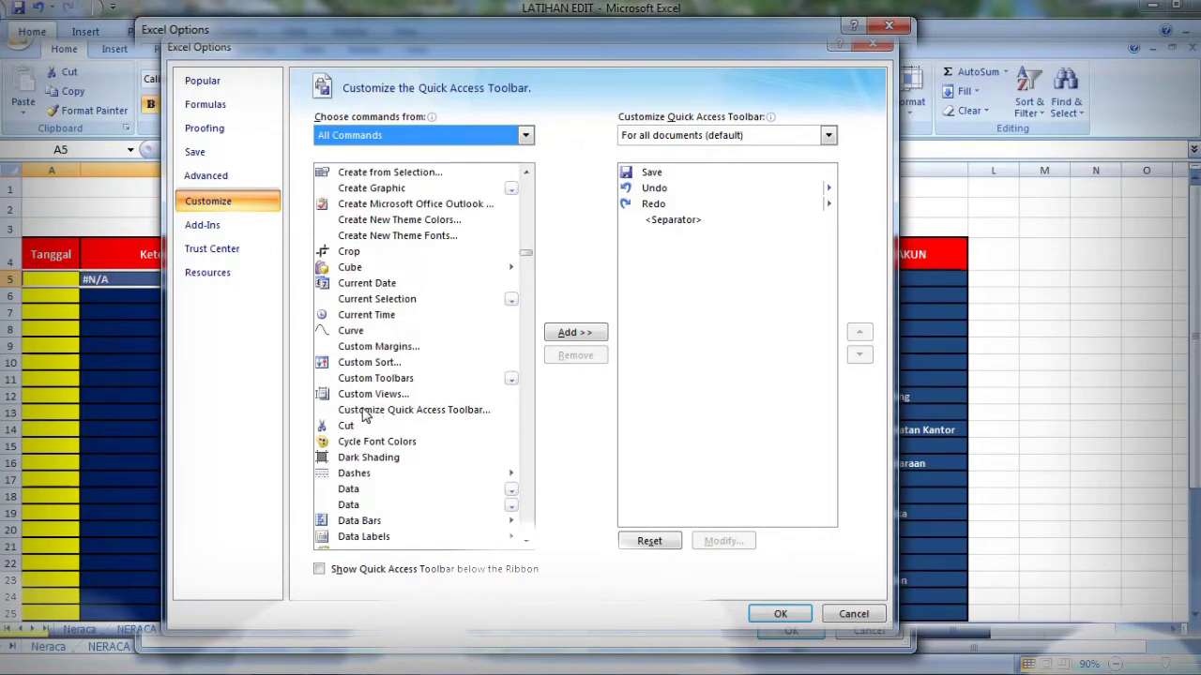
{"action": "scroll", "coordinate": [366, 415], "scroll_direction": "down", "scroll_amount": 8}
{"action": "scroll", "coordinate": [366, 415], "scroll_direction": "down", "scroll_amount": 20}
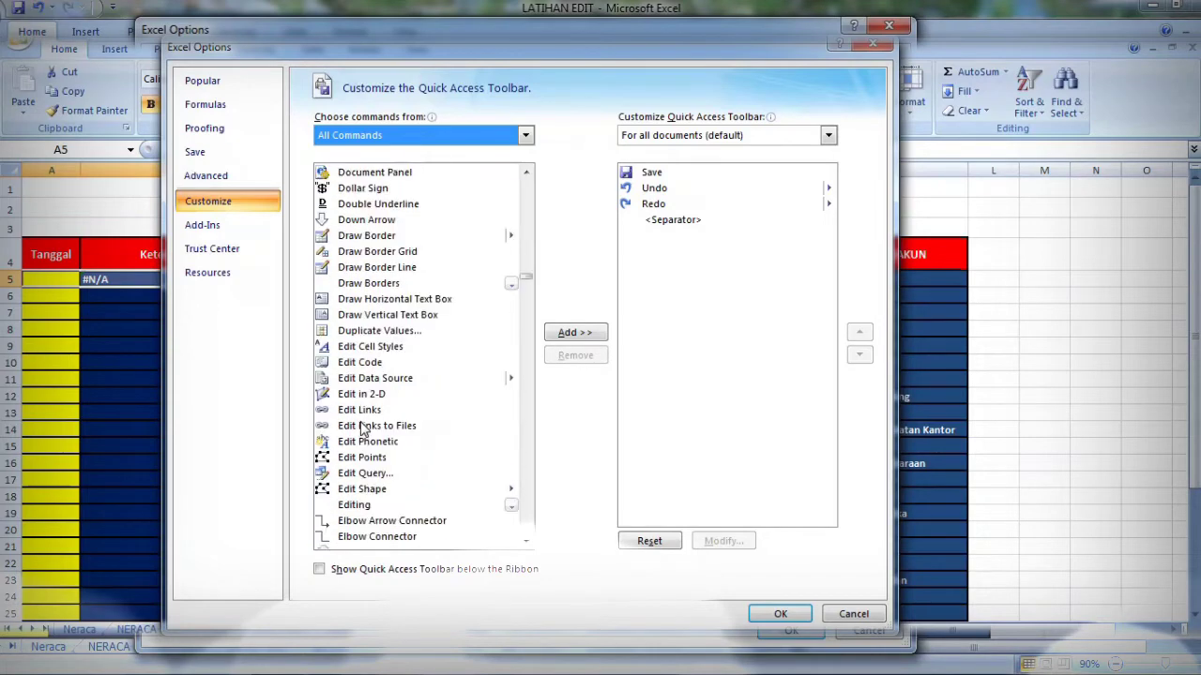
{"action": "scroll", "coordinate": [363, 427], "scroll_direction": "down", "scroll_amount": 13}
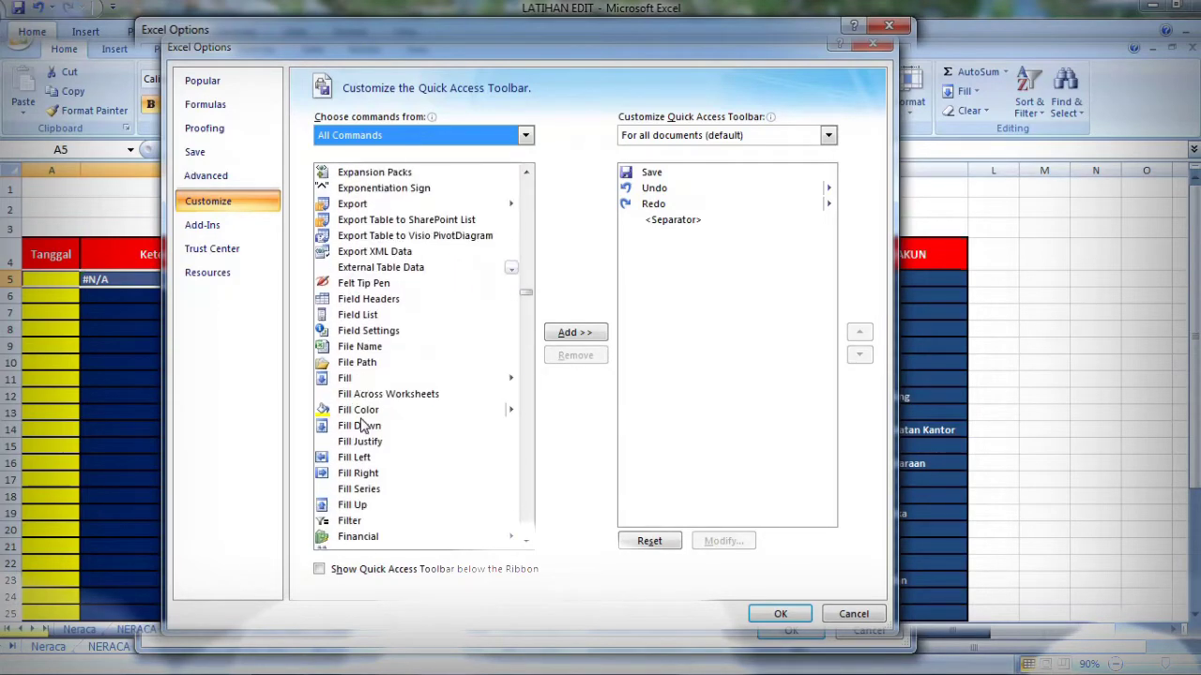
{"action": "scroll", "coordinate": [364, 427], "scroll_direction": "down", "scroll_amount": 5}
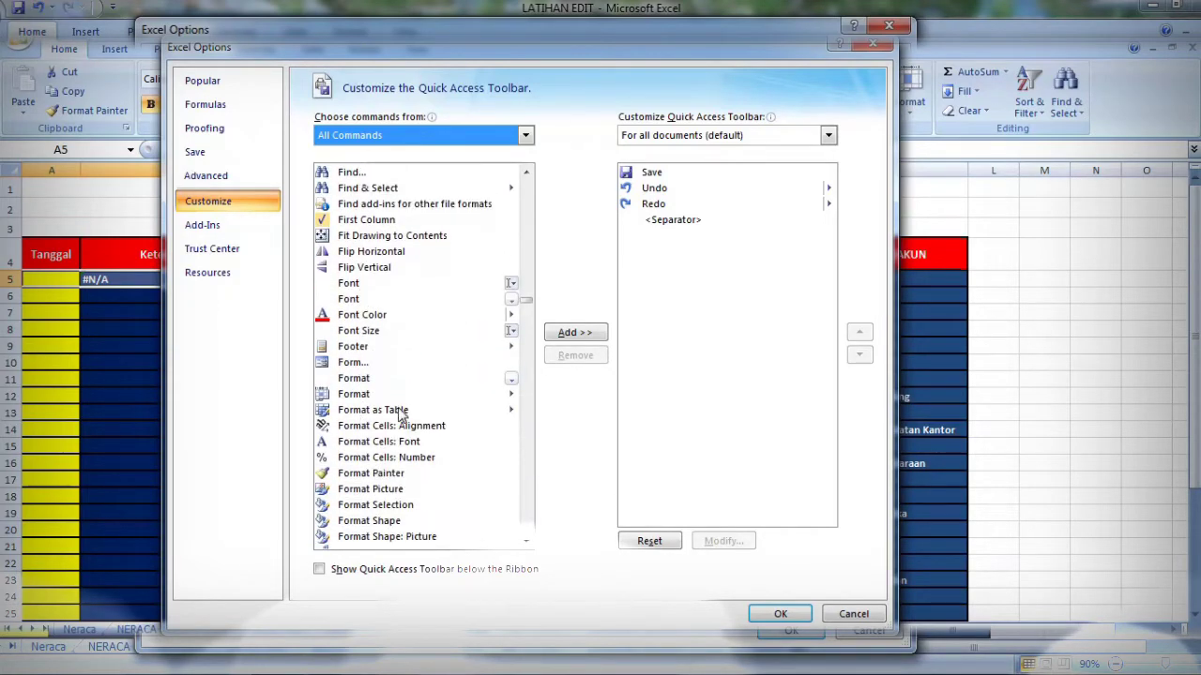
{"action": "left_click", "coordinate": [355, 365]}
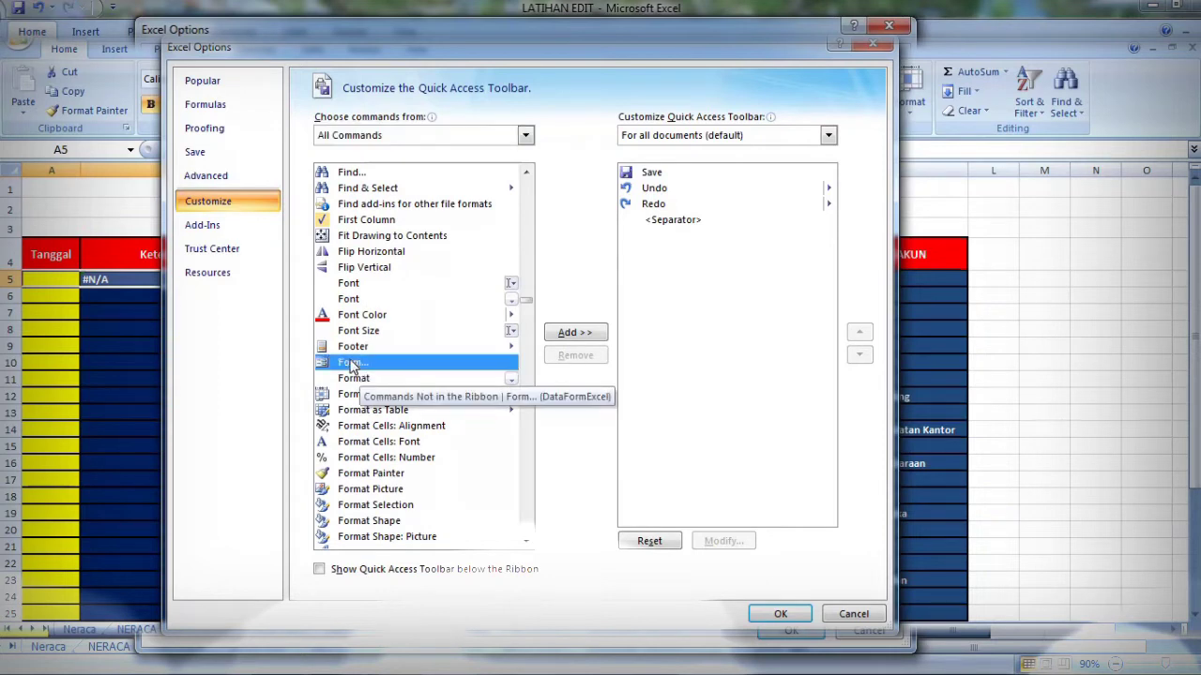
{"action": "left_click", "coordinate": [585, 334]}
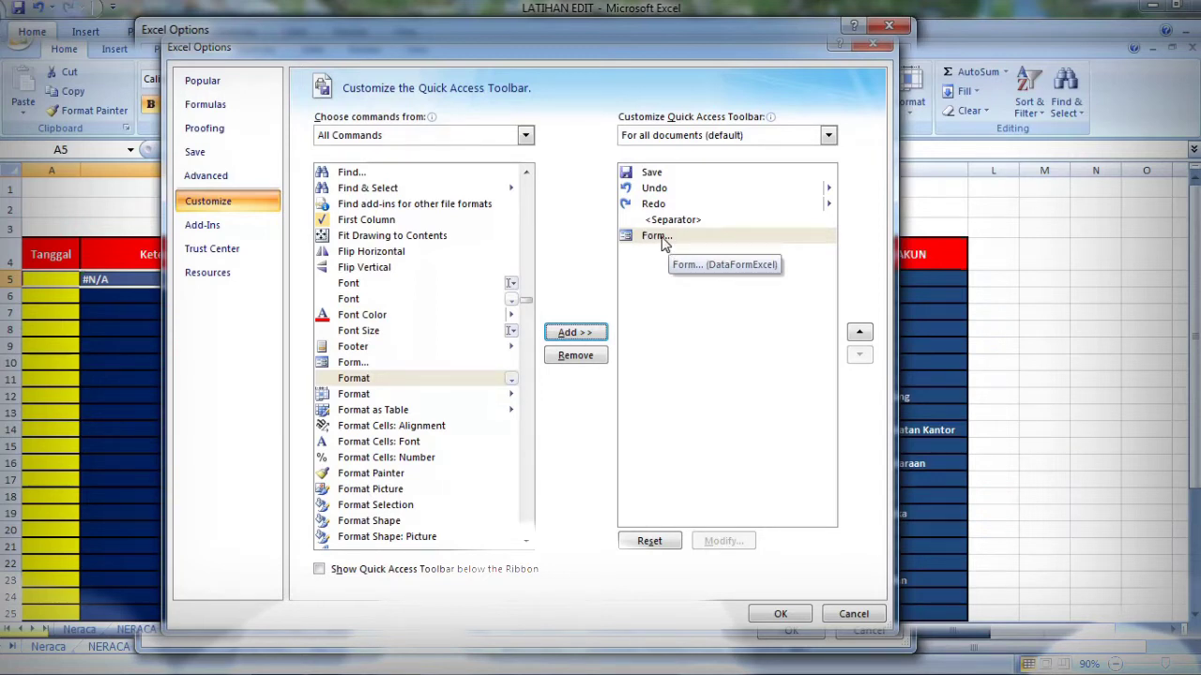
{"action": "left_click", "coordinate": [780, 614]}
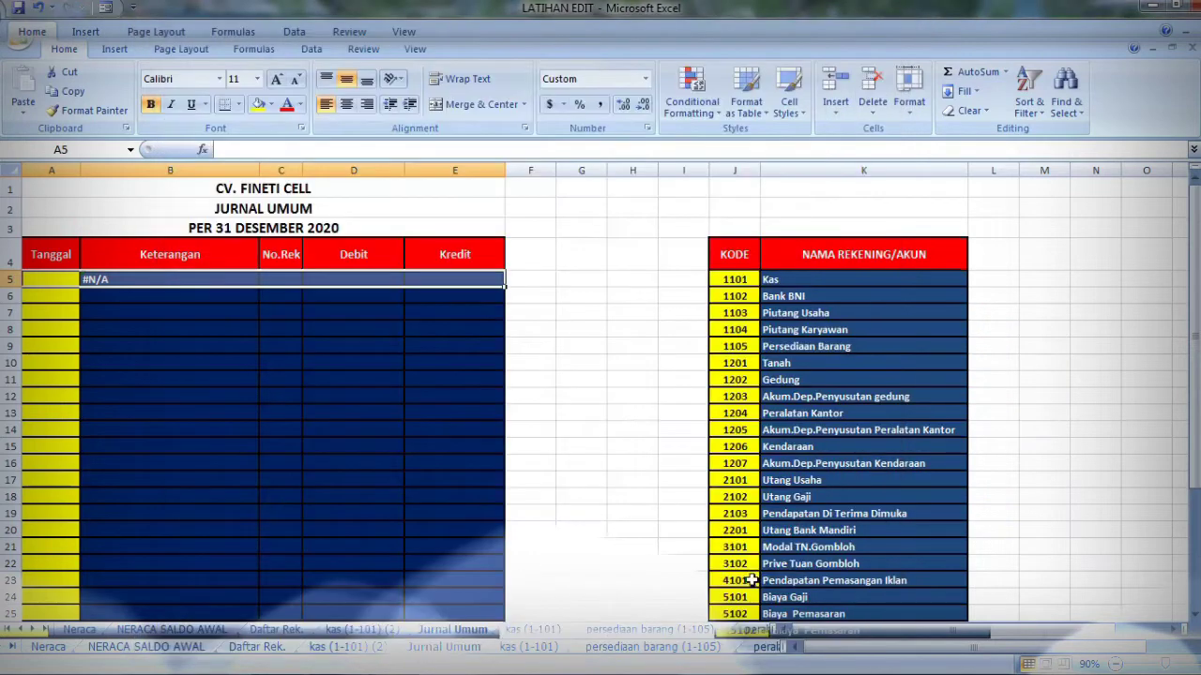
Open the data form with the header row included and record 2 Desember, No.Rek 5101, with a debit of 20000000.
{"action": "left_click", "coordinate": [106, 9]}
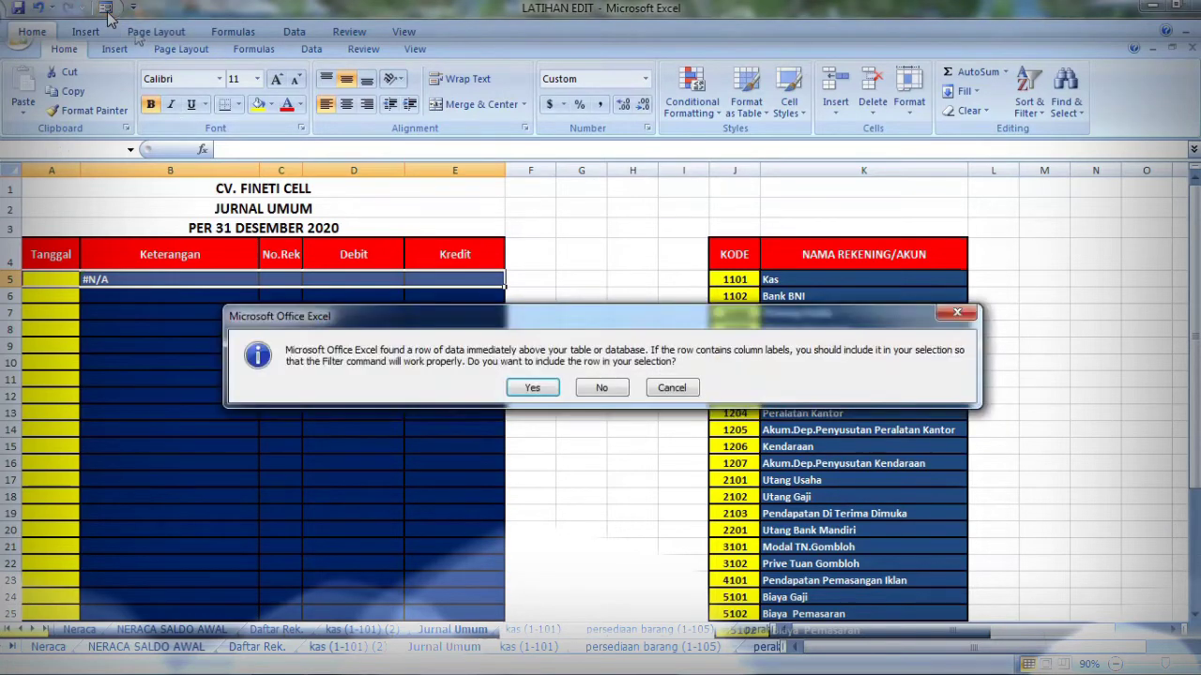
{"action": "left_click", "coordinate": [532, 389]}
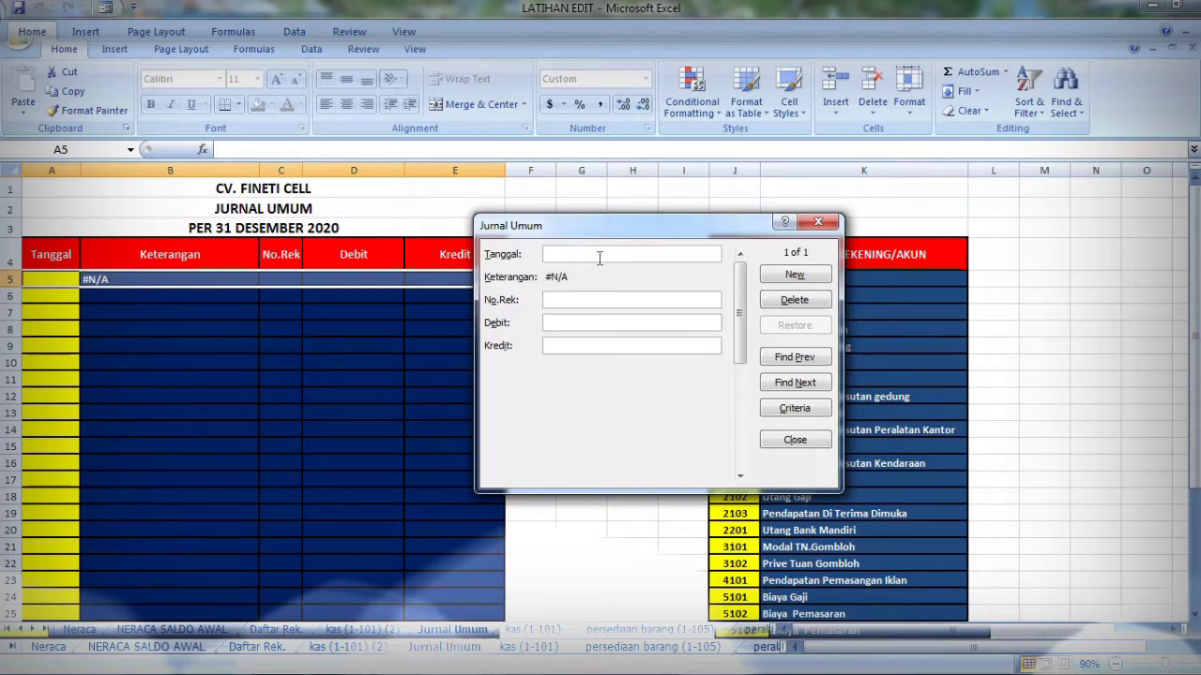
{"action": "type", "text": "2"}
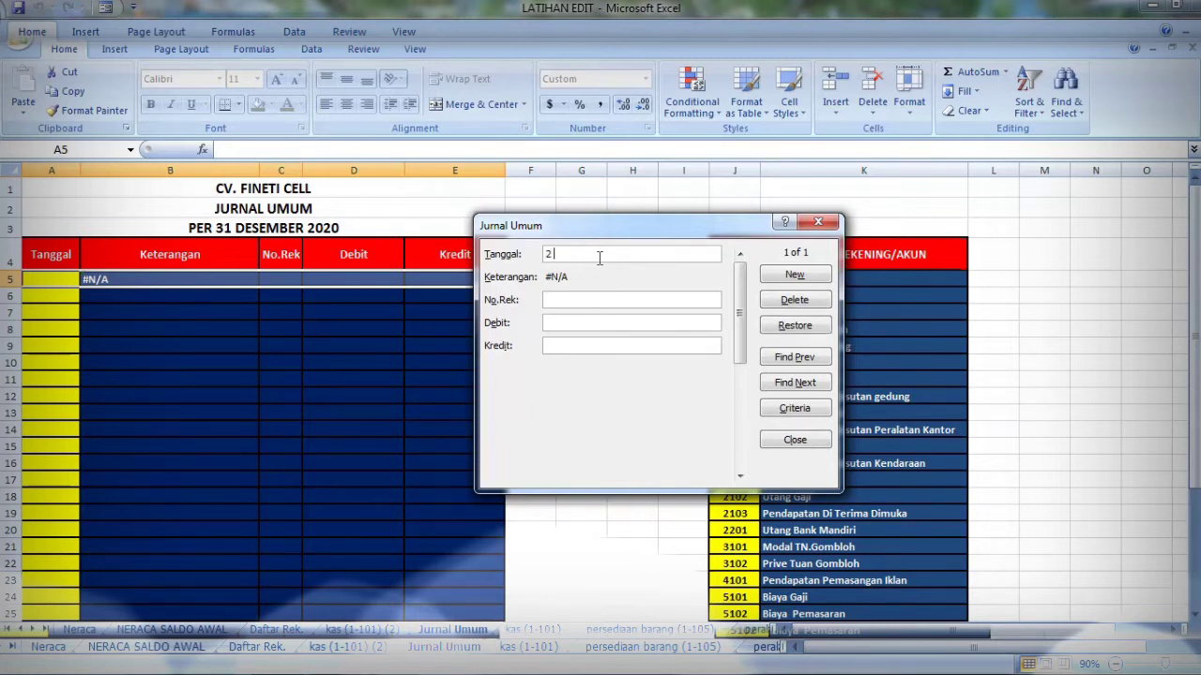
{"action": "type", "text": " Desember"}
{"action": "type", "text": "5101"}
{"action": "left_click_drag", "start_coordinate": [713, 236], "coordinate": [525, 249]}
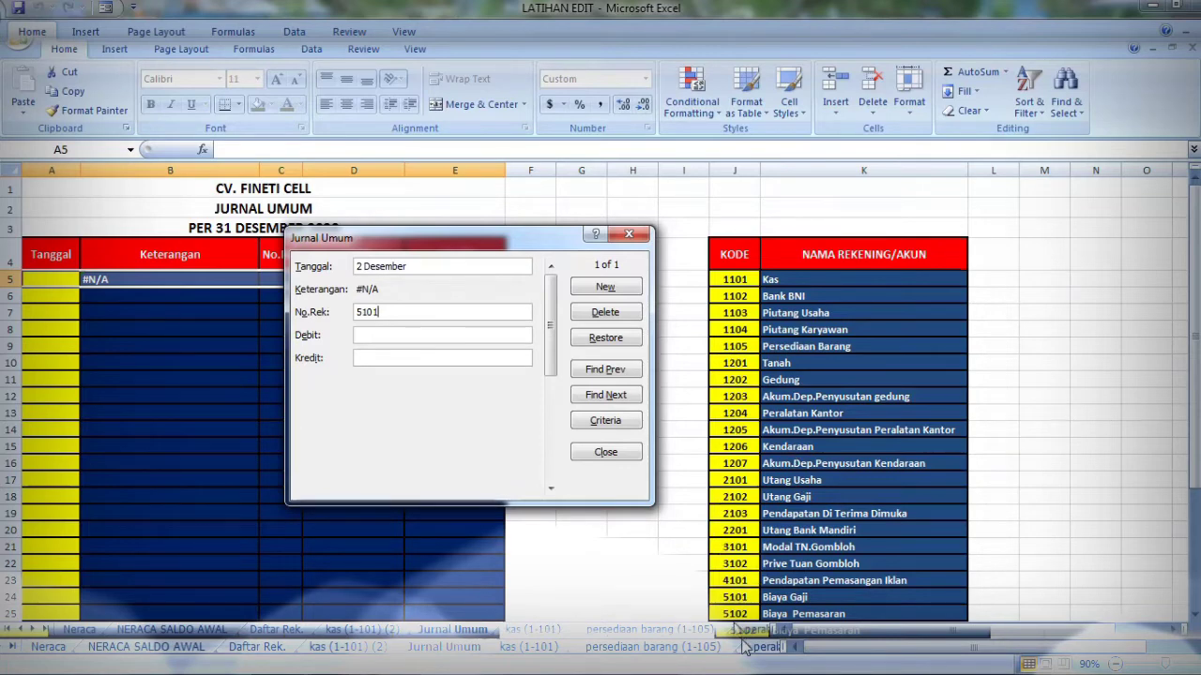
{"action": "left_click", "coordinate": [434, 336]}
{"action": "type", "text": "20000000"}
{"action": "key", "text": "Return"}
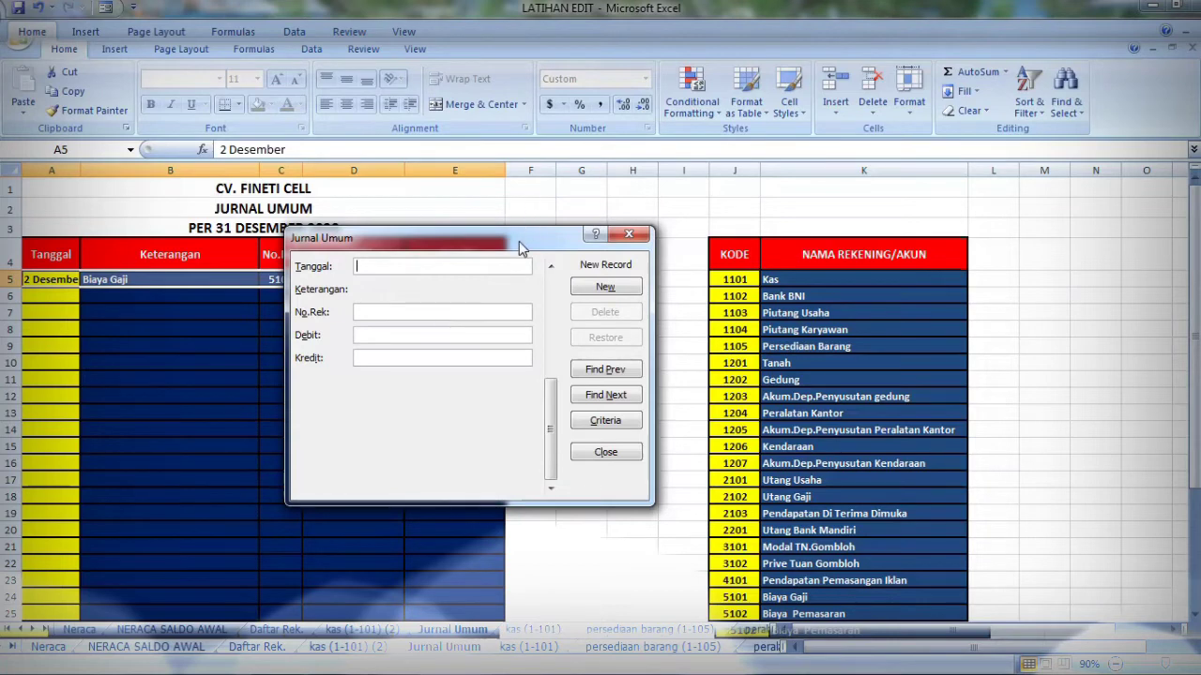
Set the date of the second journal record to 2 Desember, without the year.
{"action": "left_click_drag", "start_coordinate": [518, 241], "coordinate": [799, 197]}
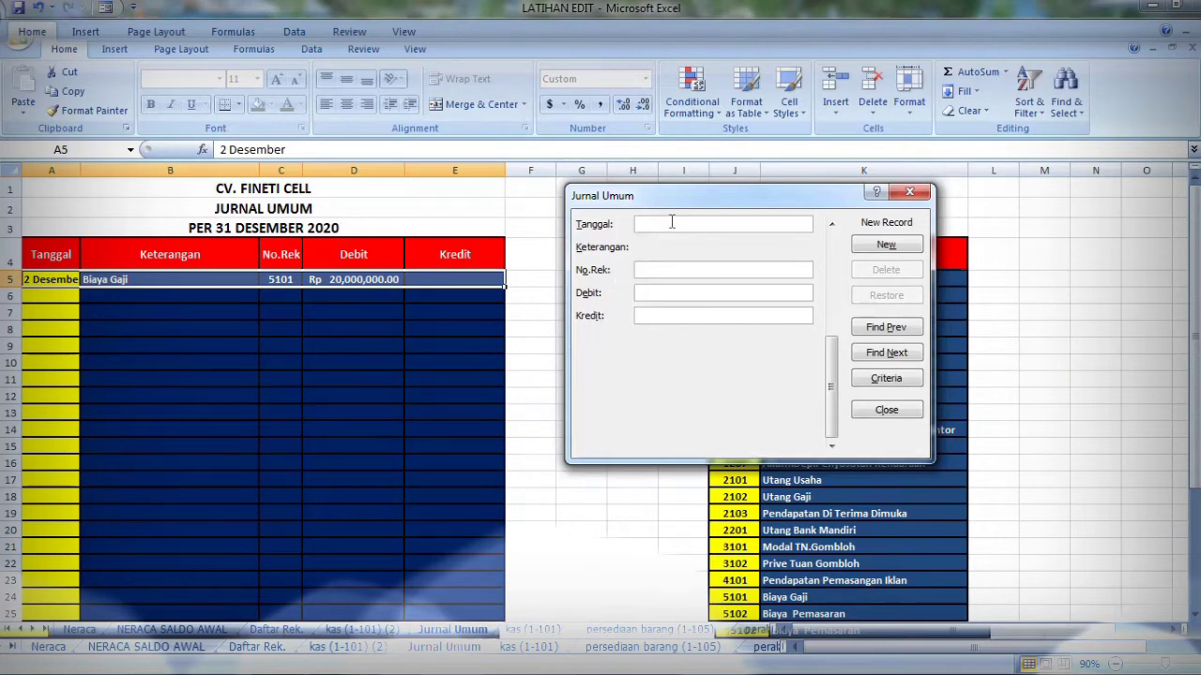
{"action": "type", "text": "2 Dese"}
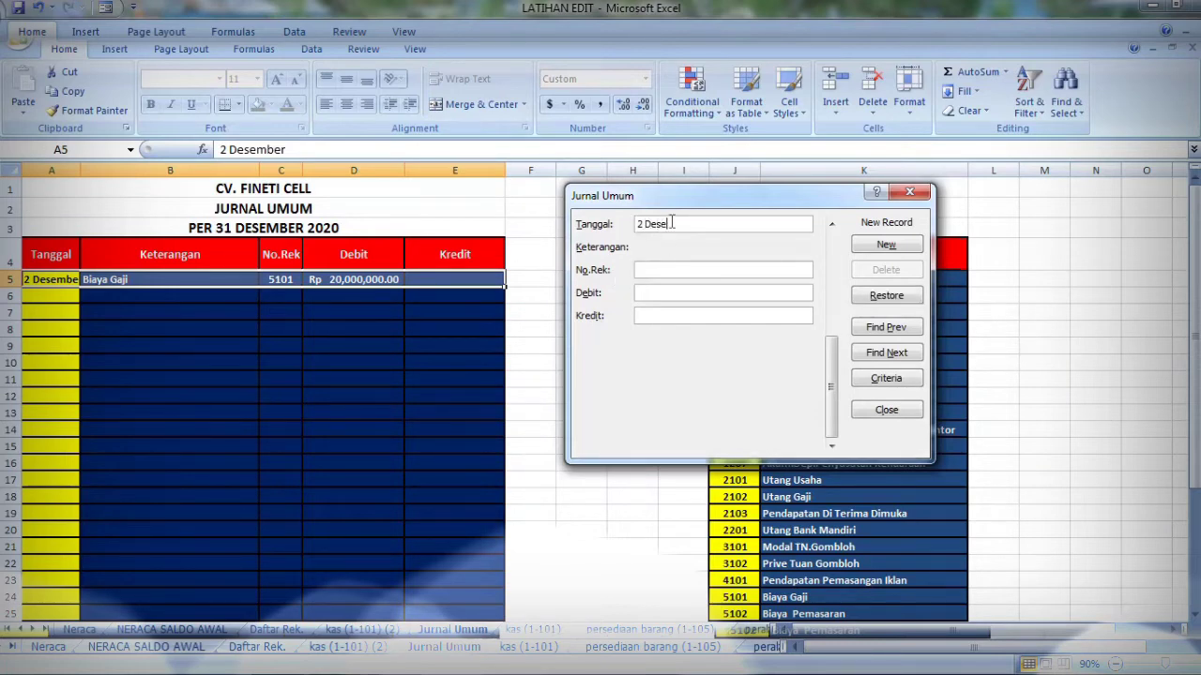
{"action": "type", "text": "mber 2020"}
{"action": "key", "text": "BackSpace"}
{"action": "key", "text": "BackSpace"}
{"action": "key", "text": "BackSpace"}
{"action": "key", "text": "BackSpace"}
{"action": "key", "text": "BackSpace"}
Complete the second journal record with No.Rek 1101 and a credit of 20000000, and add it to the journal.
{"action": "left_click", "coordinate": [722, 272]}
{"action": "left_click_drag", "start_coordinate": [818, 195], "coordinate": [805, 208]}
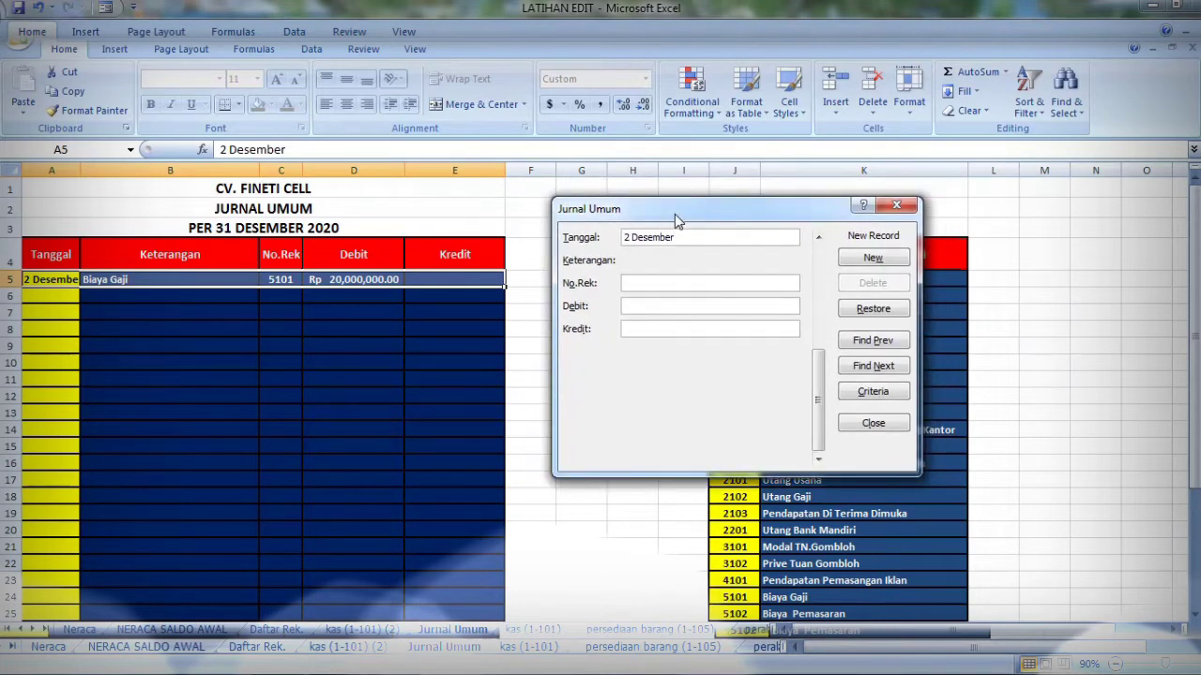
{"action": "left_click_drag", "start_coordinate": [660, 214], "coordinate": [380, 283]}
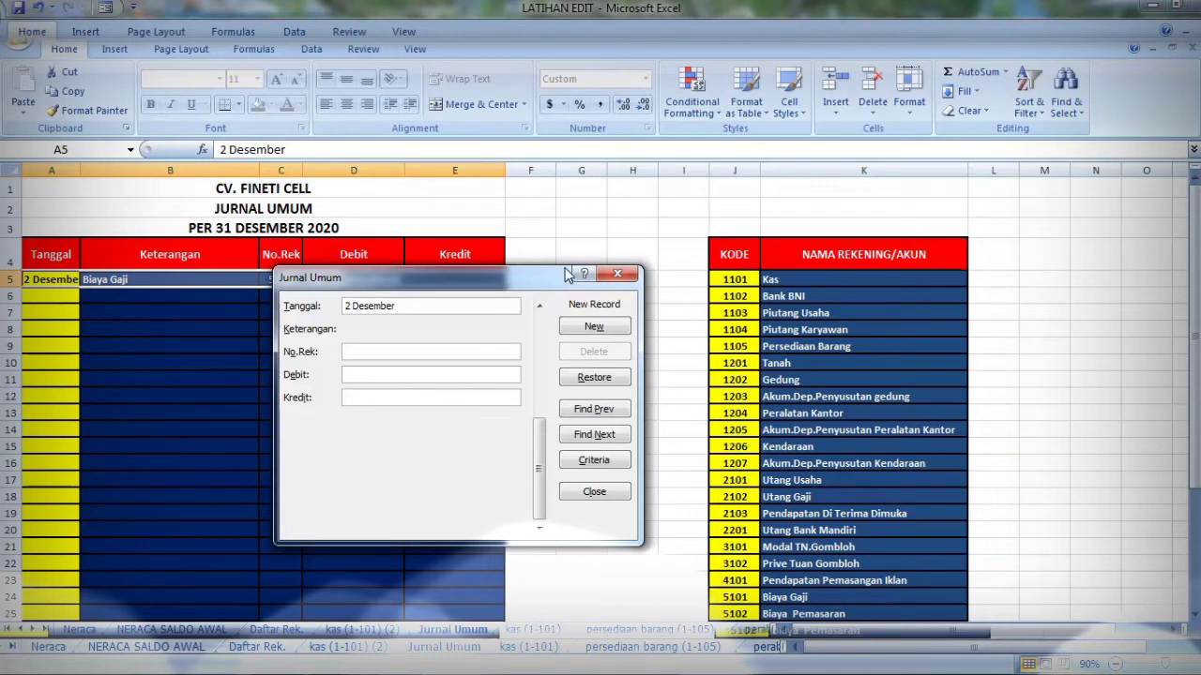
{"action": "left_click_drag", "start_coordinate": [528, 285], "coordinate": [842, 302]}
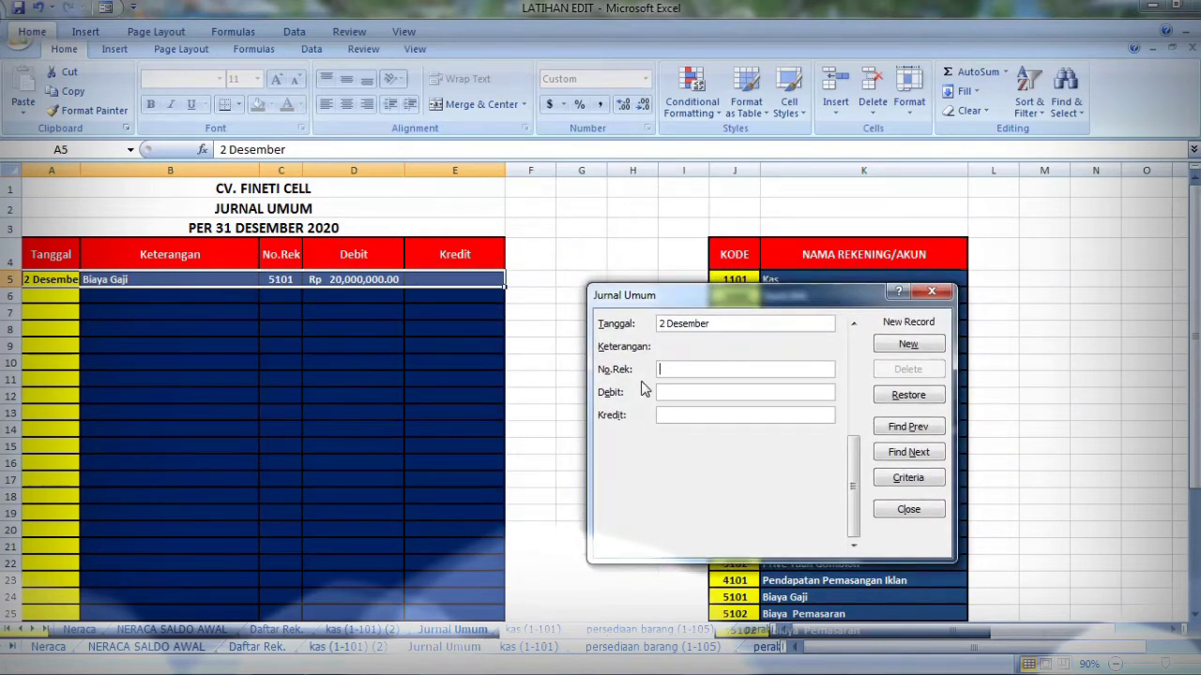
{"action": "type", "text": "1"}
{"action": "type", "text": "101"}
{"action": "type", "text": "20000000"}
{"action": "key", "text": "Return"}
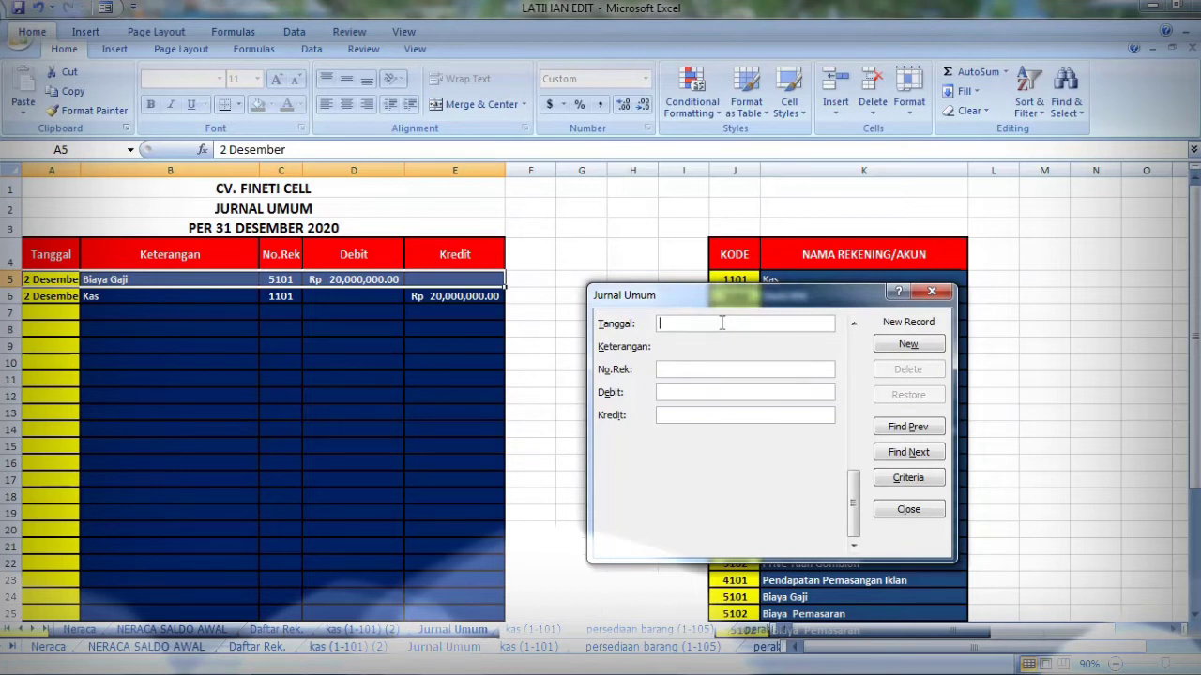
Add a journal record dated 03 Desember for No.Rek 1204 with a debit of 2000000.
{"action": "type", "text": "0"}
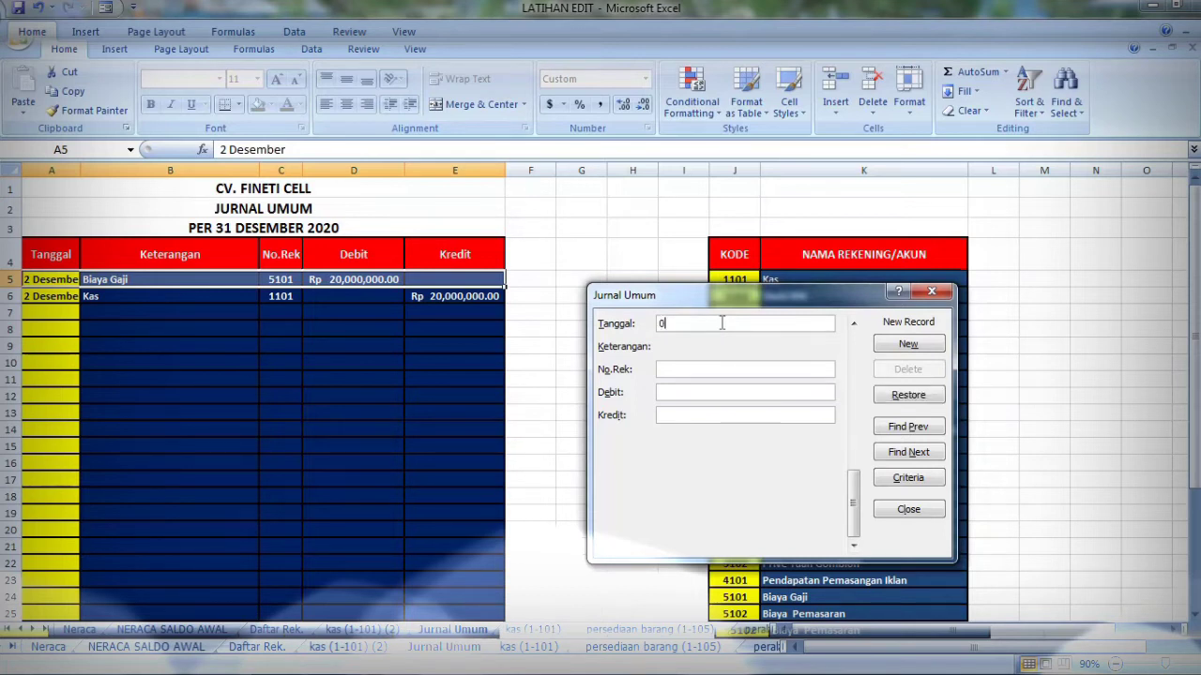
{"action": "type", "text": "3 Desember"}
{"action": "left_click", "coordinate": [720, 369]}
{"action": "left_click_drag", "start_coordinate": [647, 306], "coordinate": [200, 308]}
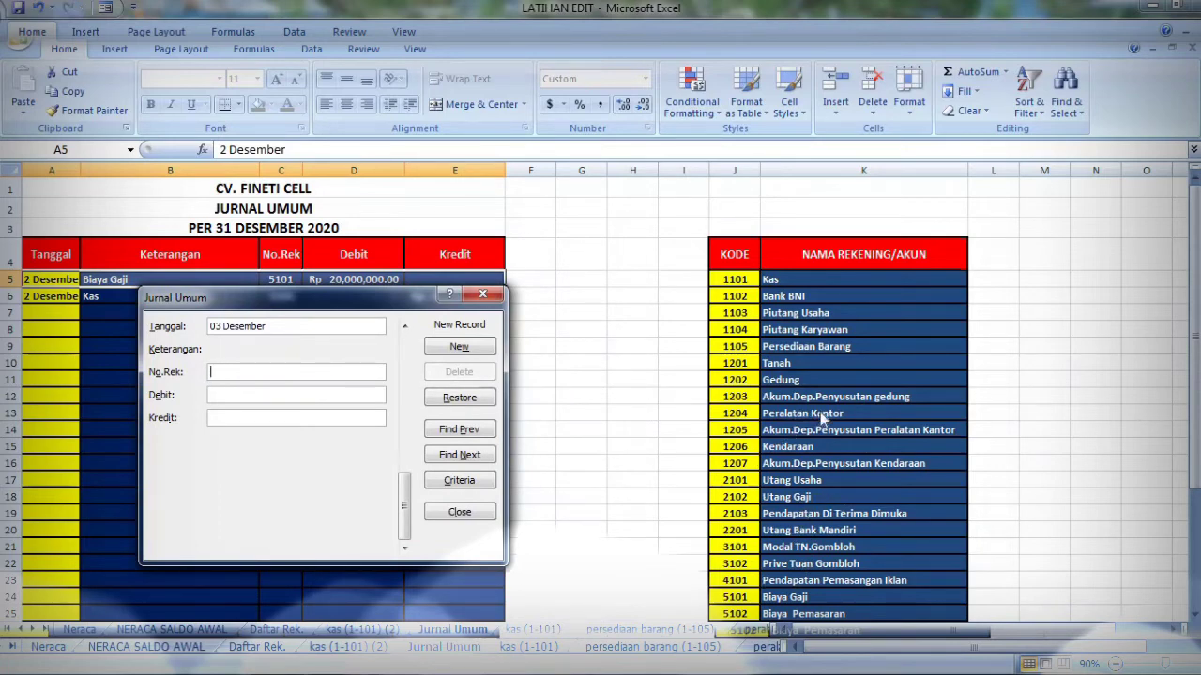
{"action": "type", "text": "1204"}
{"action": "left_click", "coordinate": [317, 396]}
{"action": "type", "text": "2000000"}
{"action": "key", "text": "Return"}
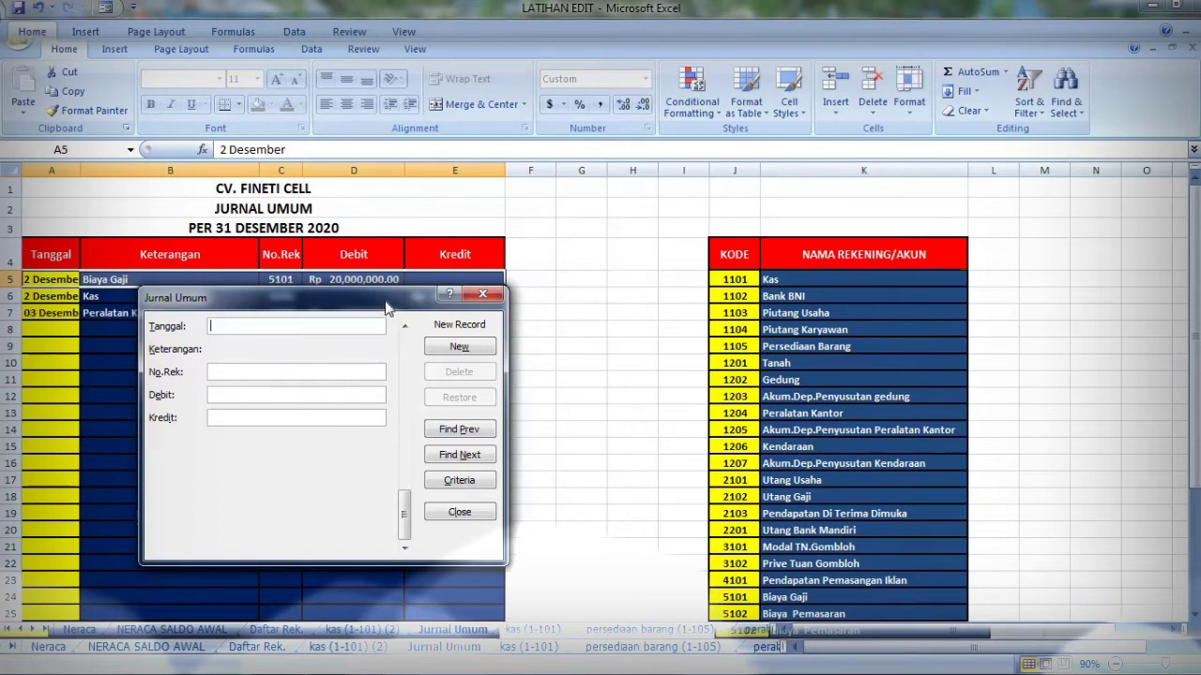
Add a journal record dated 3 Desember for No.Rek 1101 with a credit of 2000000.
{"action": "left_click_drag", "start_coordinate": [239, 300], "coordinate": [694, 236]}
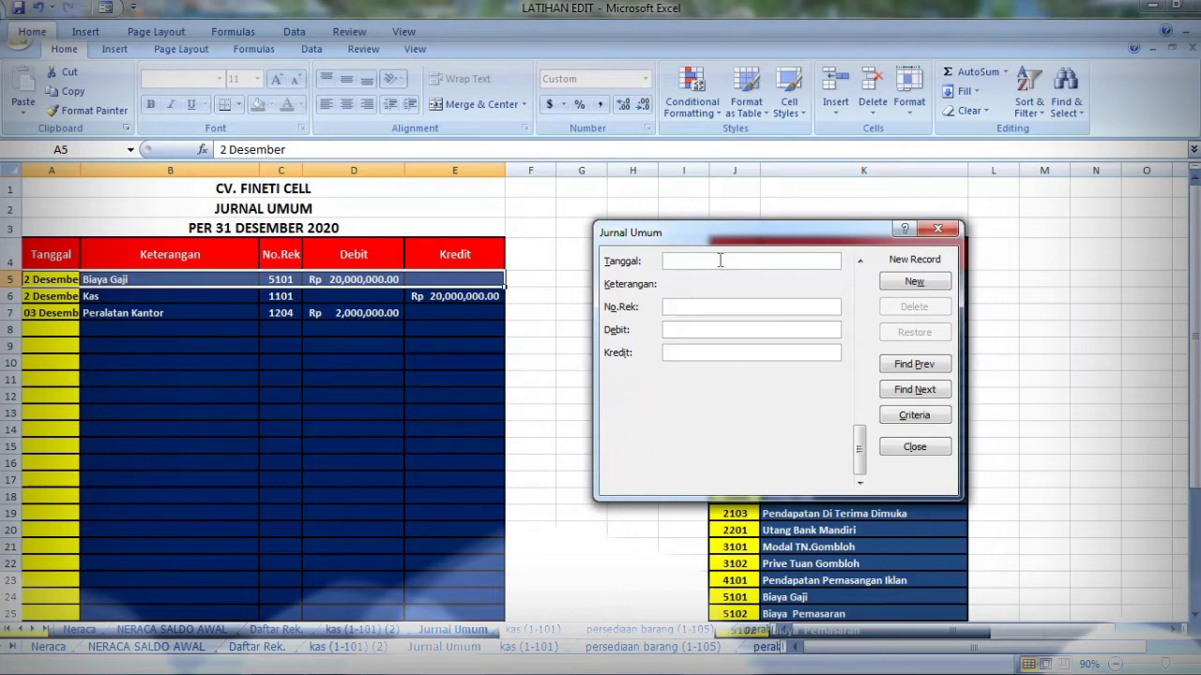
{"action": "type", "text": "3 Desember"}
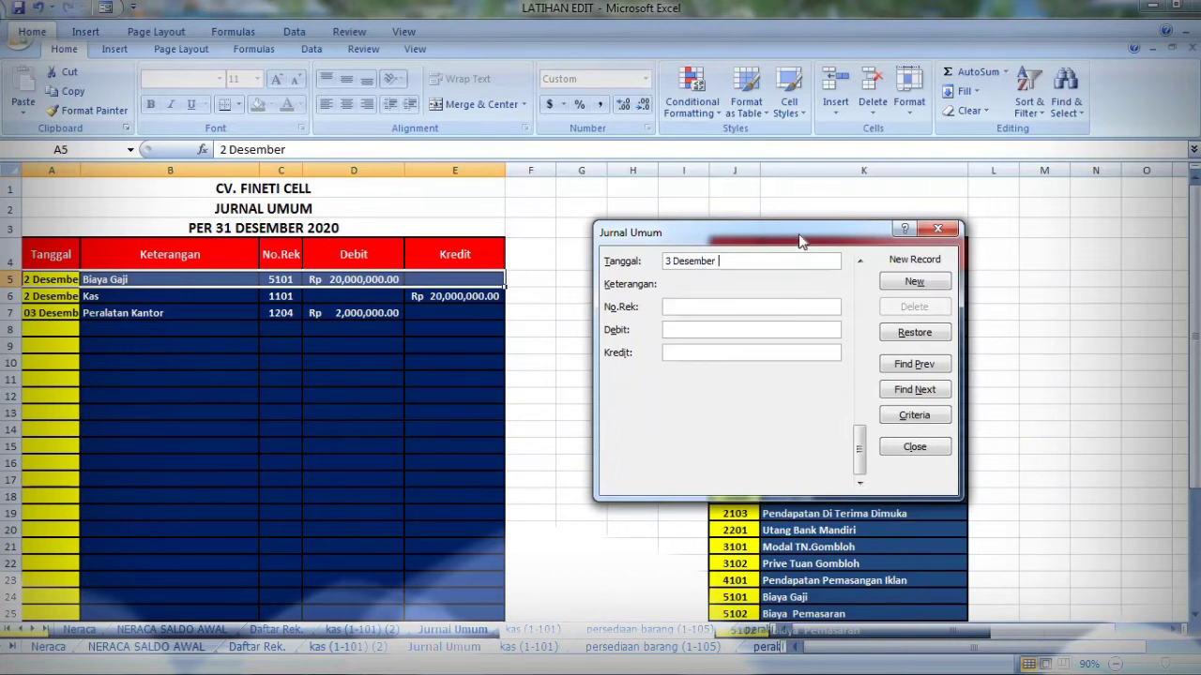
{"action": "left_click_drag", "start_coordinate": [800, 234], "coordinate": [737, 245]}
{"action": "type", "text": "1"}
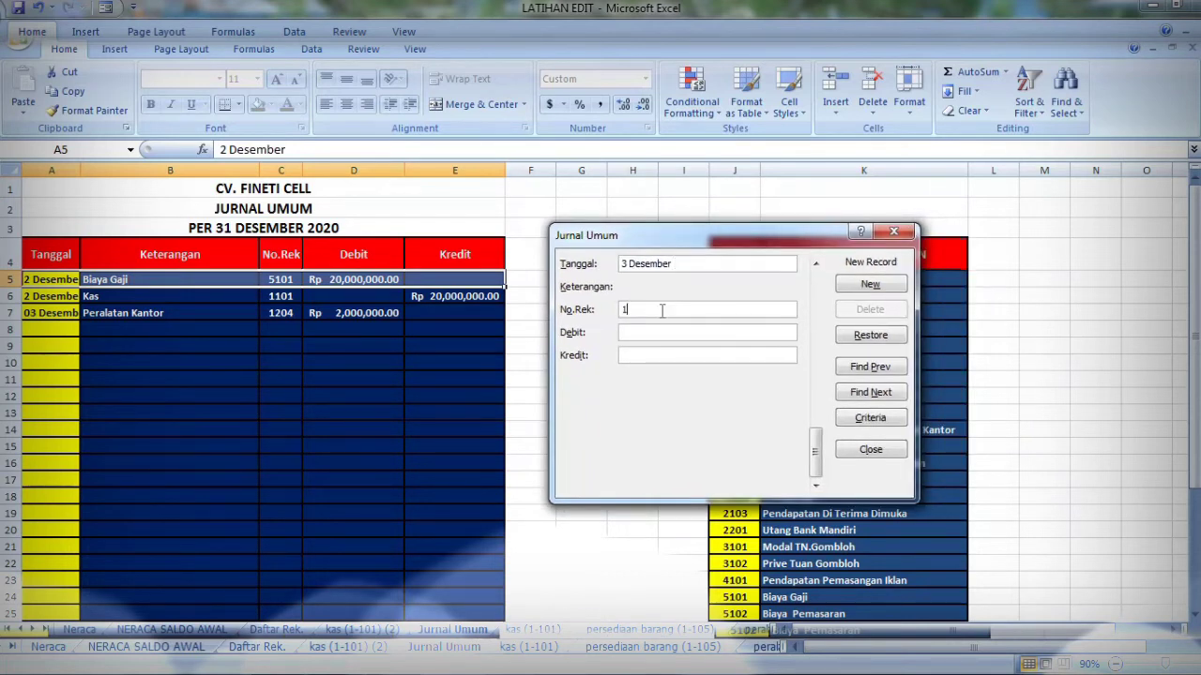
{"action": "type", "text": "101"}
{"action": "left_click", "coordinate": [666, 360]}
{"action": "type", "text": "2000000"}
{"action": "key", "text": "Return"}
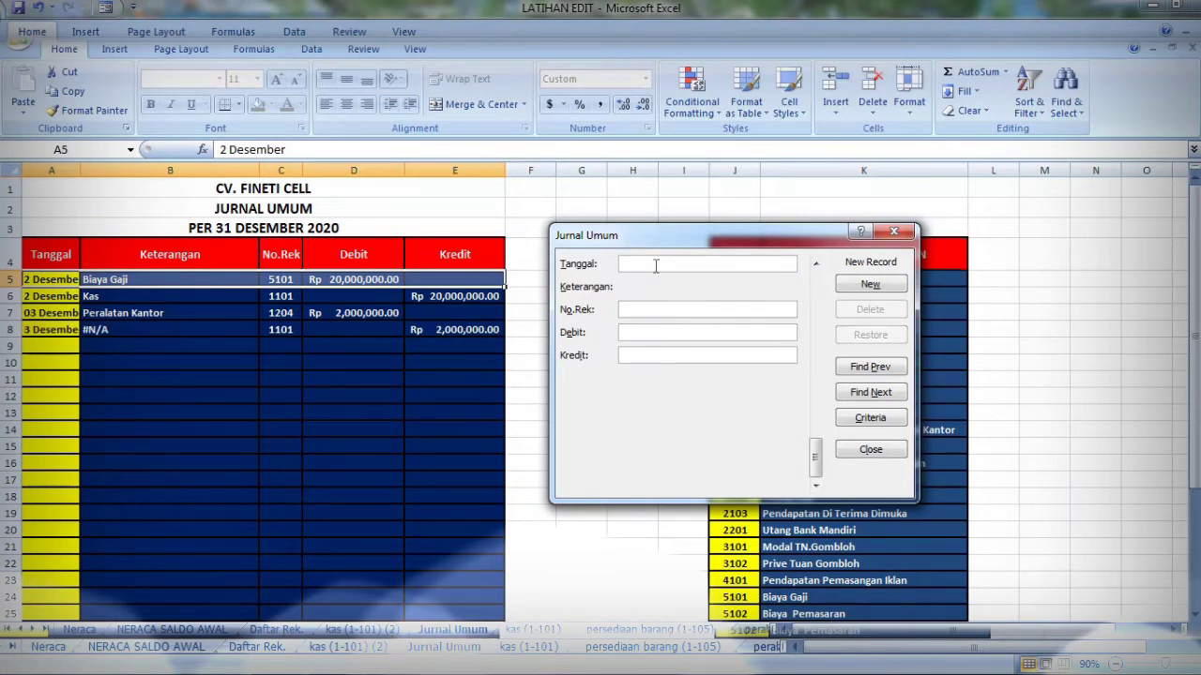
Add a journal record dated 06 Desember for No.Rek 1101 with a debit of 2200000.
{"action": "left_click_drag", "start_coordinate": [670, 239], "coordinate": [660, 210]}
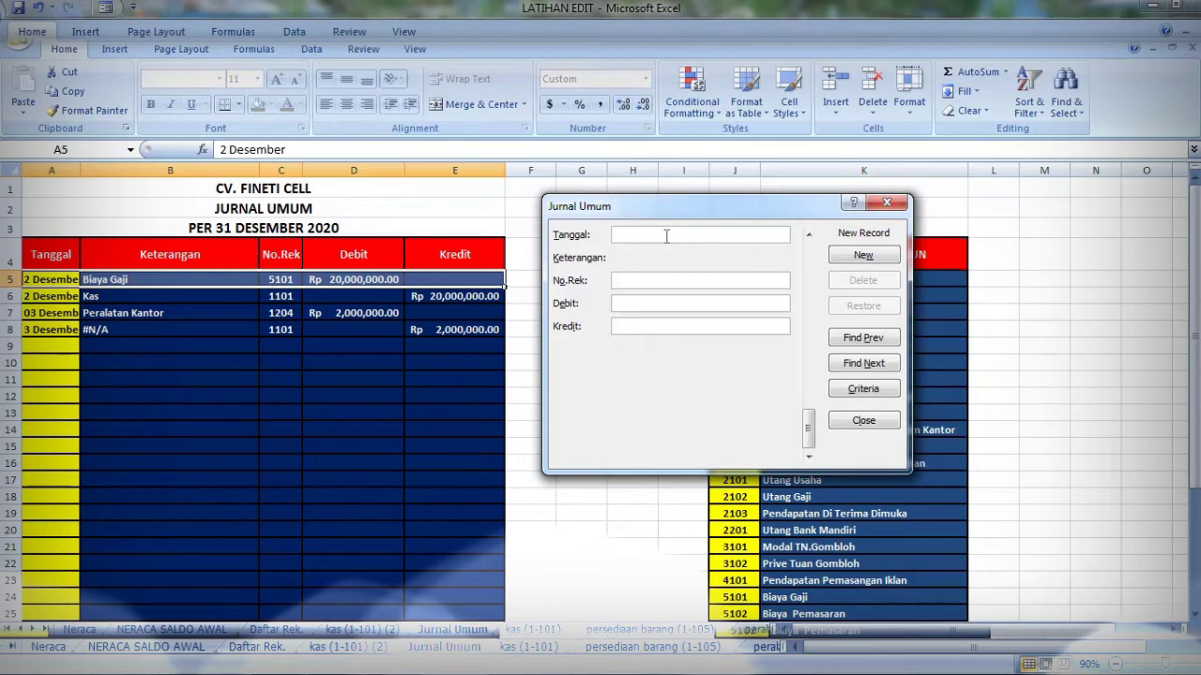
{"action": "type", "text": "06 Desember"}
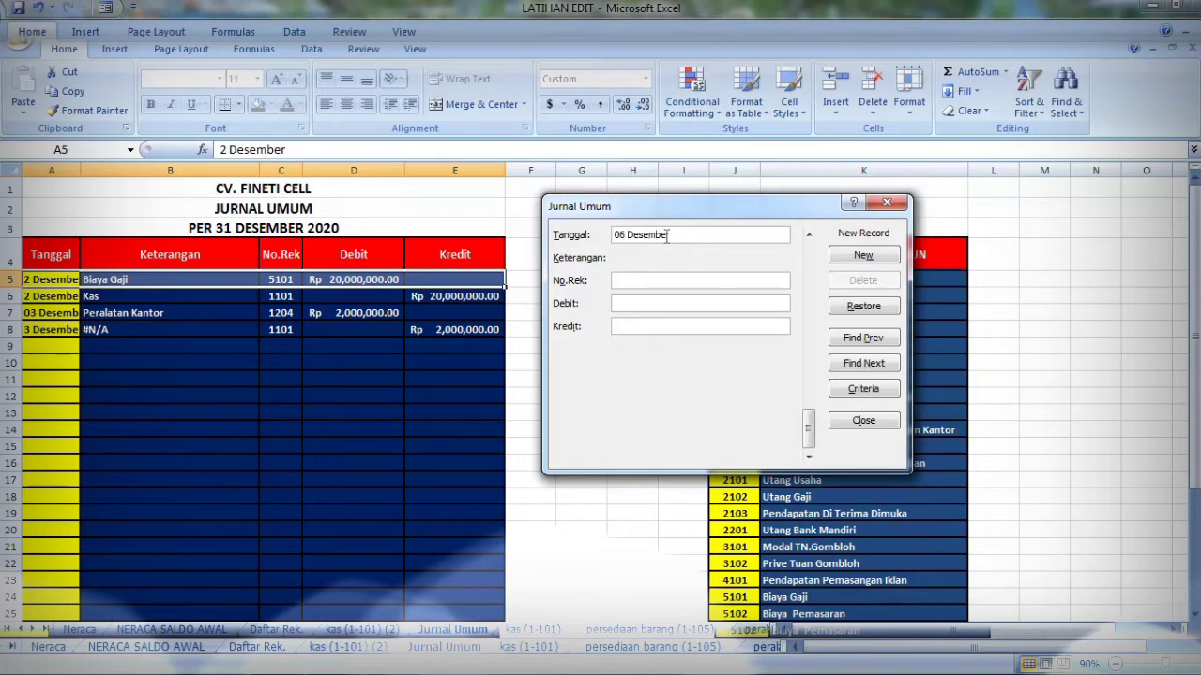
{"action": "left_click_drag", "start_coordinate": [757, 208], "coordinate": [461, 342]}
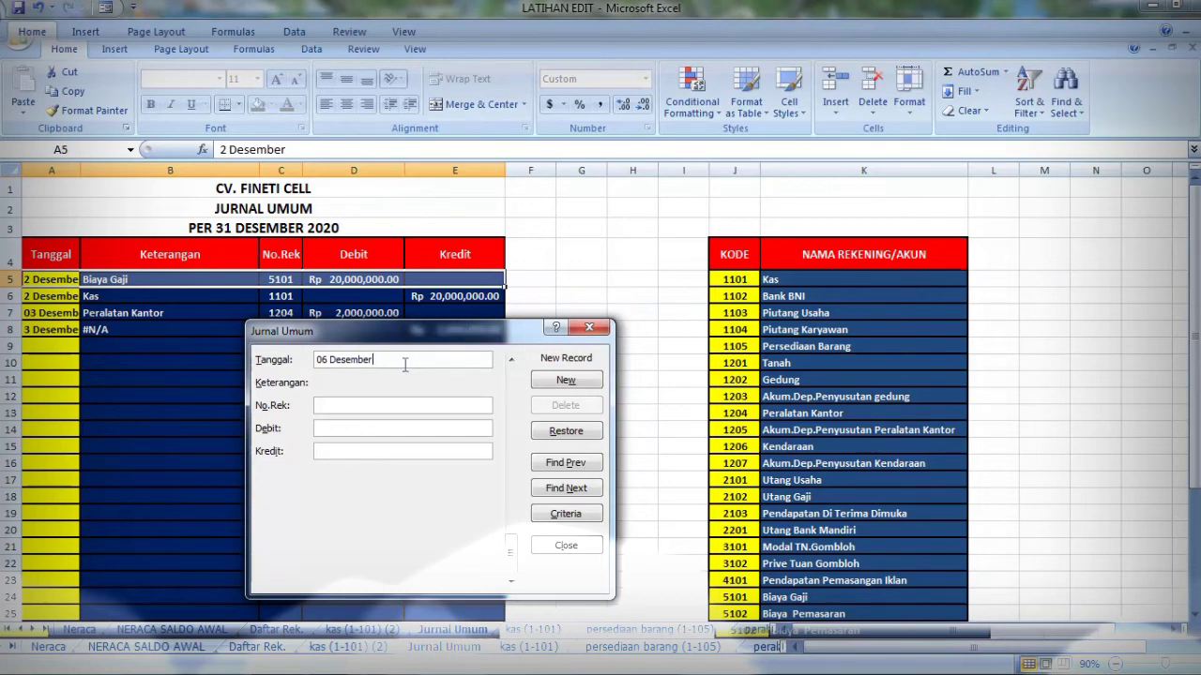
{"action": "left_click", "coordinate": [373, 403]}
{"action": "type", "text": "1101"}
{"action": "left_click", "coordinate": [384, 427]}
{"action": "type", "text": "2200000"}
{"action": "key", "text": "Return"}
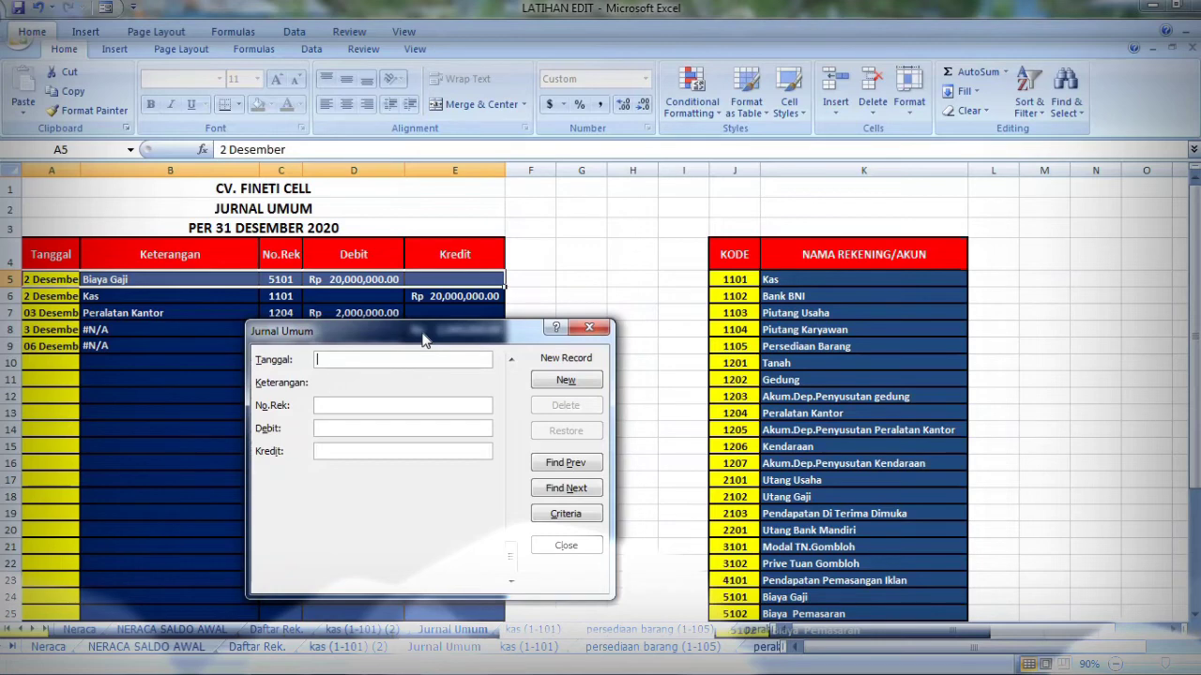
Add a journal record dated 06 Desember for No.Rek 4101 with a credit of 2200000, and close the data form.
{"action": "left_click_drag", "start_coordinate": [422, 340], "coordinate": [710, 283]}
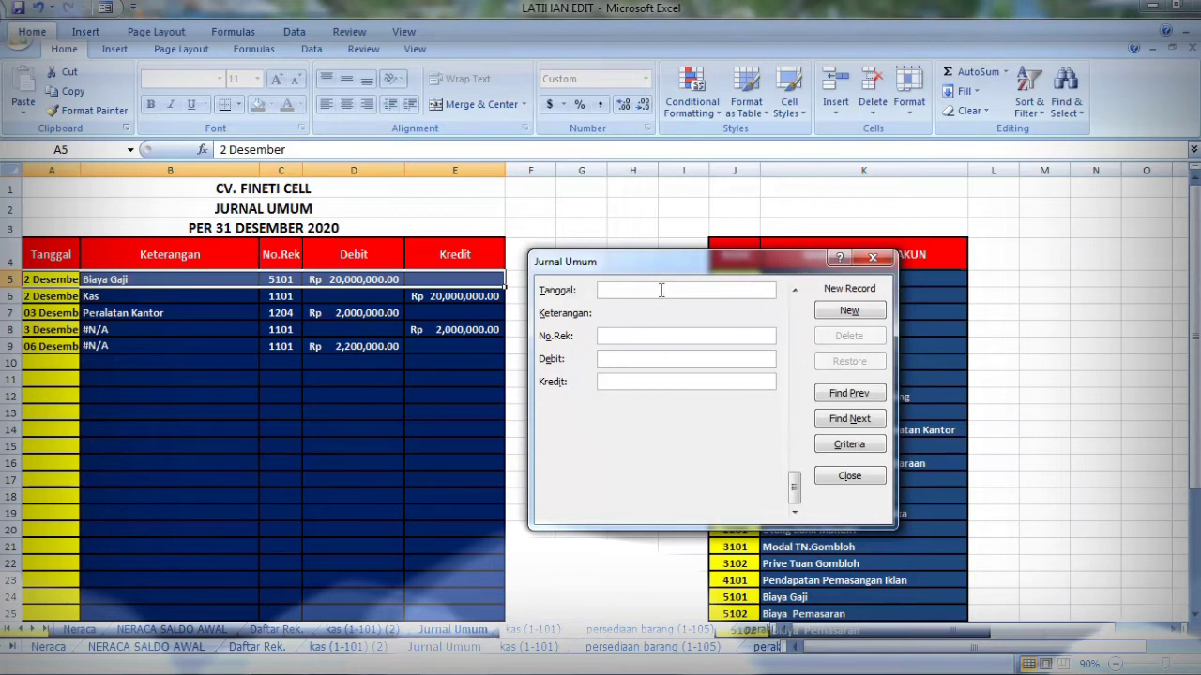
{"action": "type", "text": "06 Dese"}
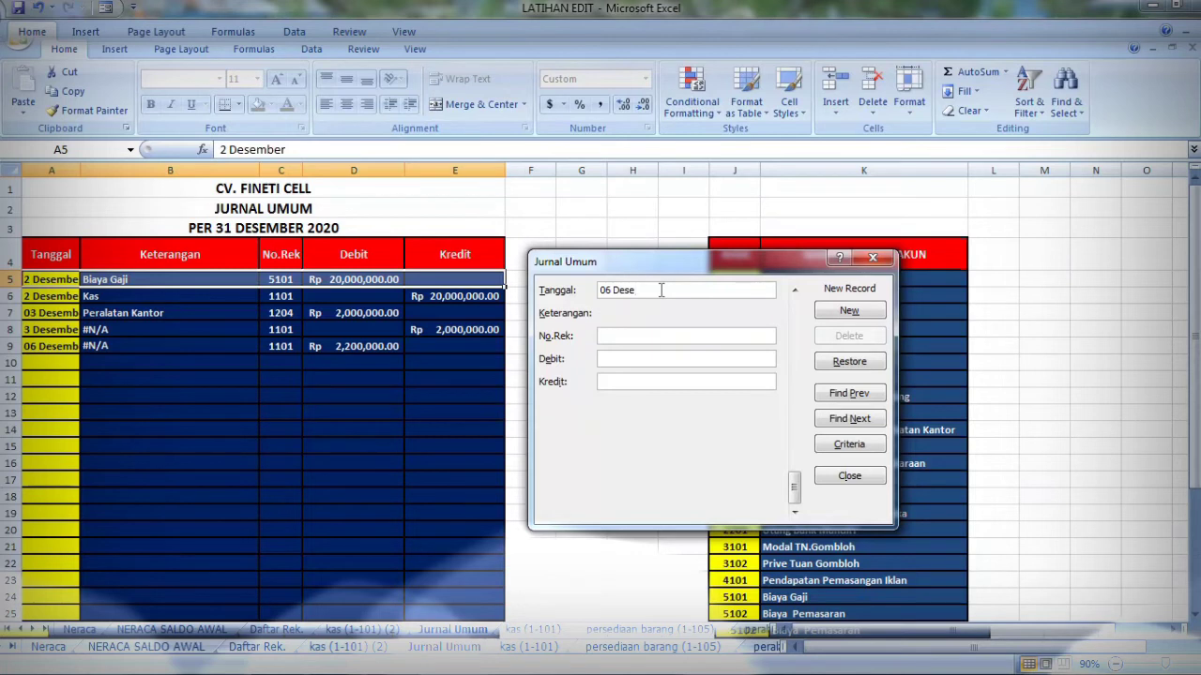
{"action": "type", "text": "mber 20"}
{"action": "key", "text": "BackSpace"}
{"action": "key", "text": "BackSpace"}
{"action": "left_click_drag", "start_coordinate": [748, 256], "coordinate": [469, 233]}
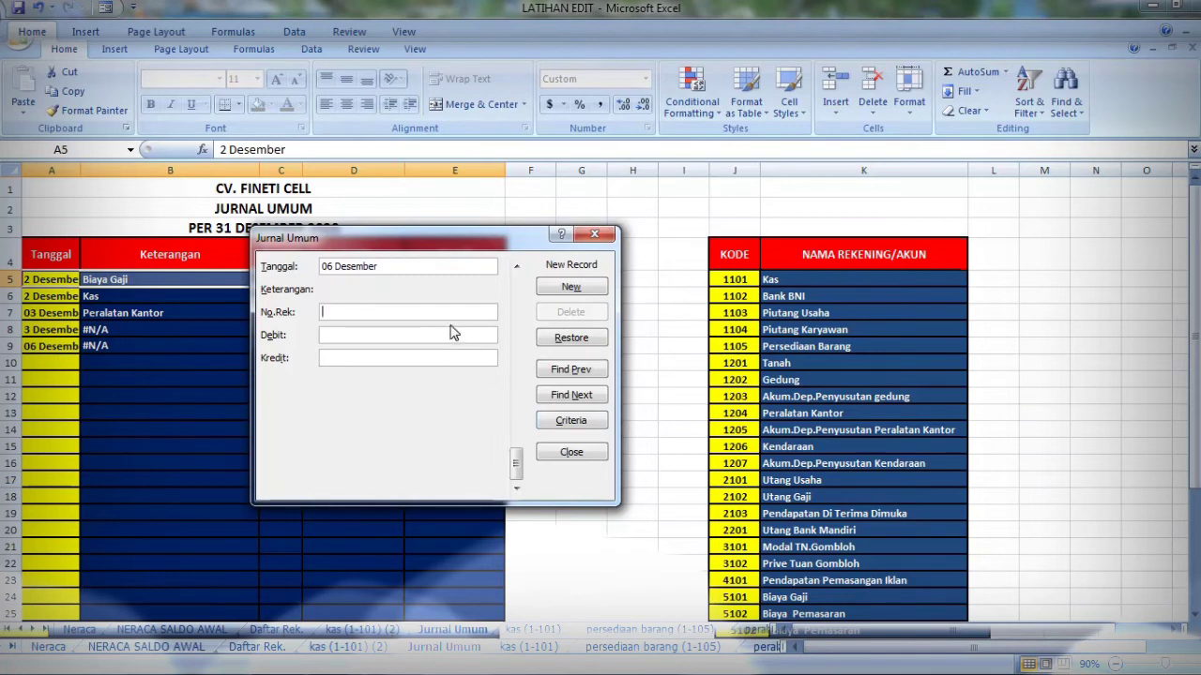
{"action": "type", "text": "4101"}
{"action": "left_click", "coordinate": [449, 363]}
{"action": "type", "text": "2200000"}
{"action": "key", "text": "Return"}
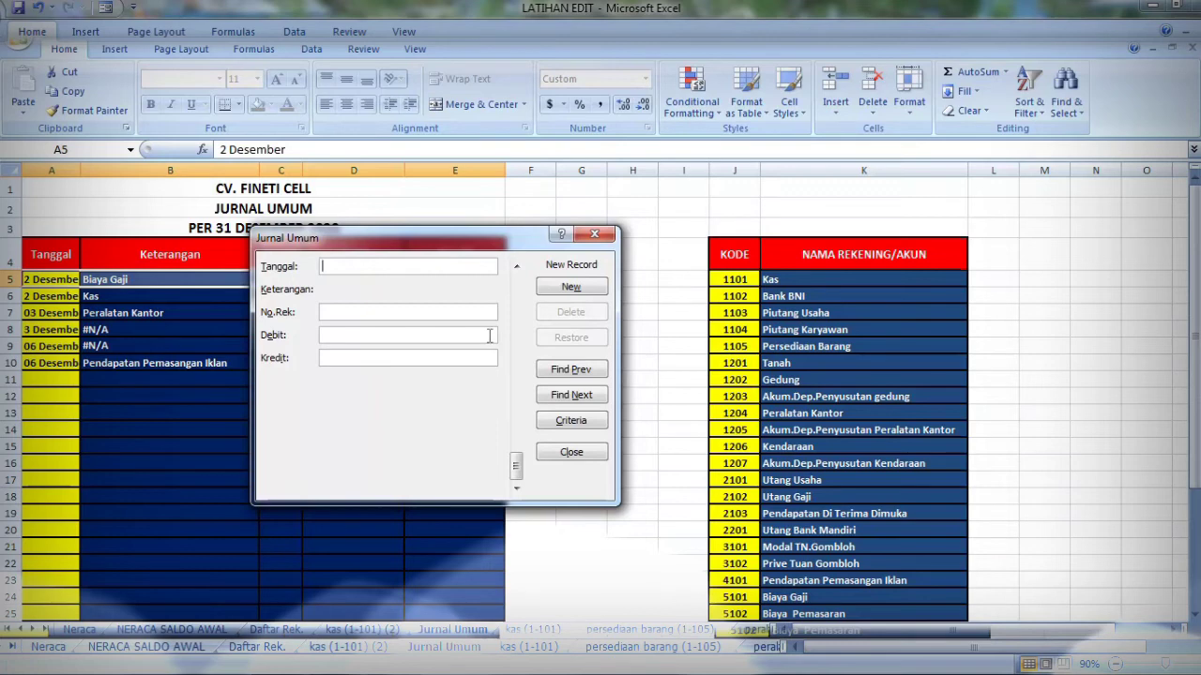
{"action": "left_click_drag", "start_coordinate": [434, 246], "coordinate": [723, 221]}
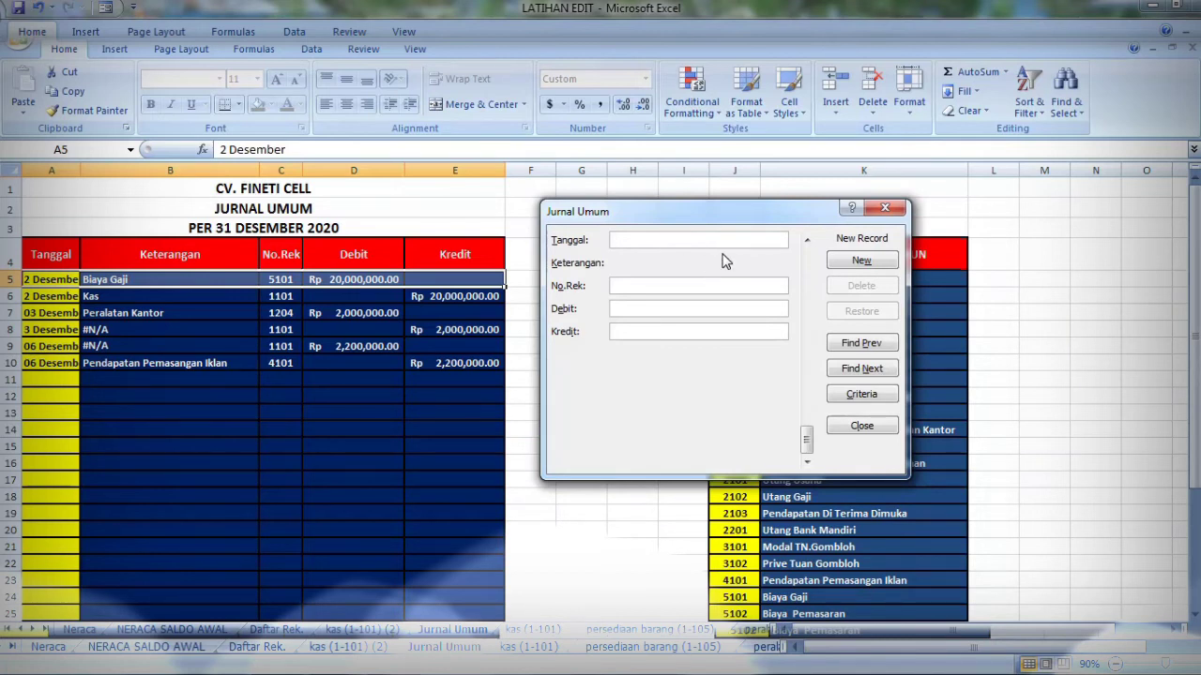
{"action": "left_click", "coordinate": [861, 426]}
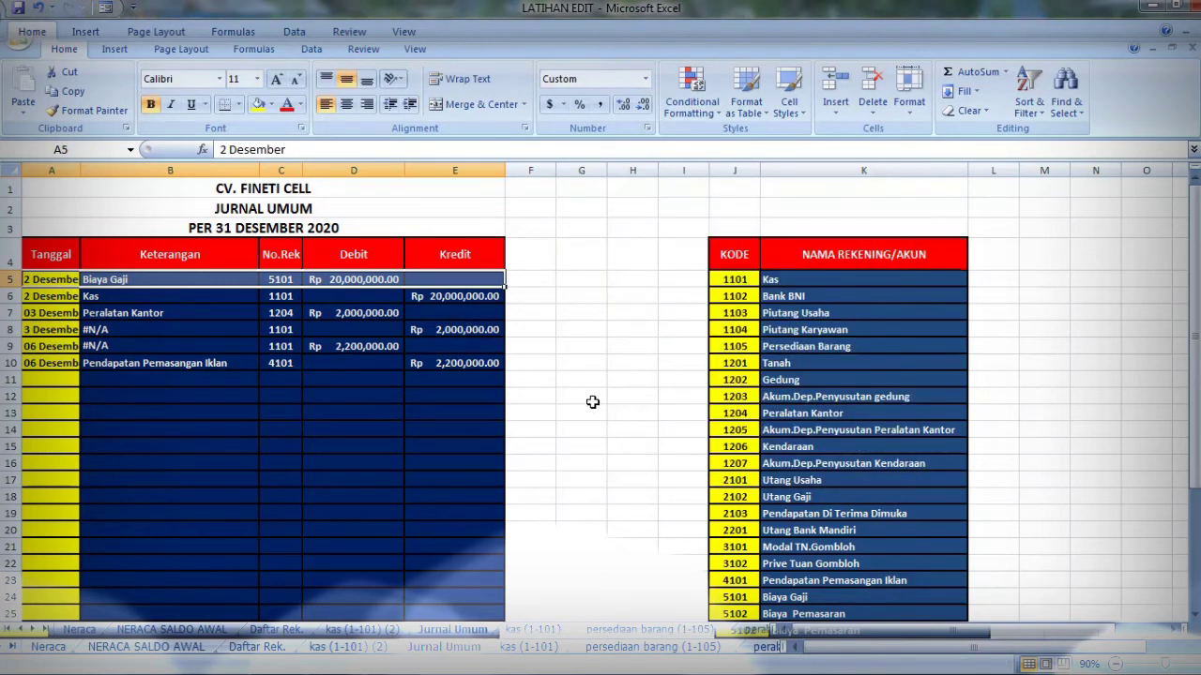
Replace the table range in the B8 VLOOKUP formula with J5:K31.
{"action": "scroll", "coordinate": [592, 402], "scroll_direction": "down", "scroll_amount": 3}
{"action": "left_click", "coordinate": [593, 403]}
{"action": "scroll", "coordinate": [563, 375], "scroll_direction": "up", "scroll_amount": 2}
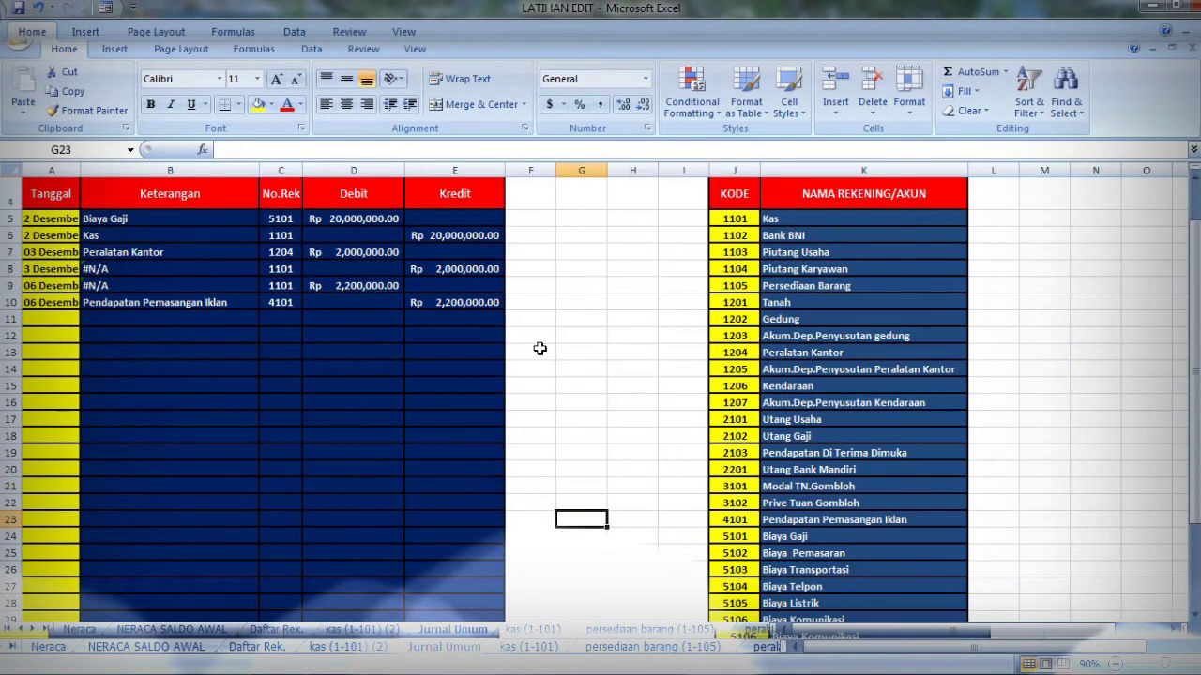
{"action": "double_click", "coordinate": [137, 270]}
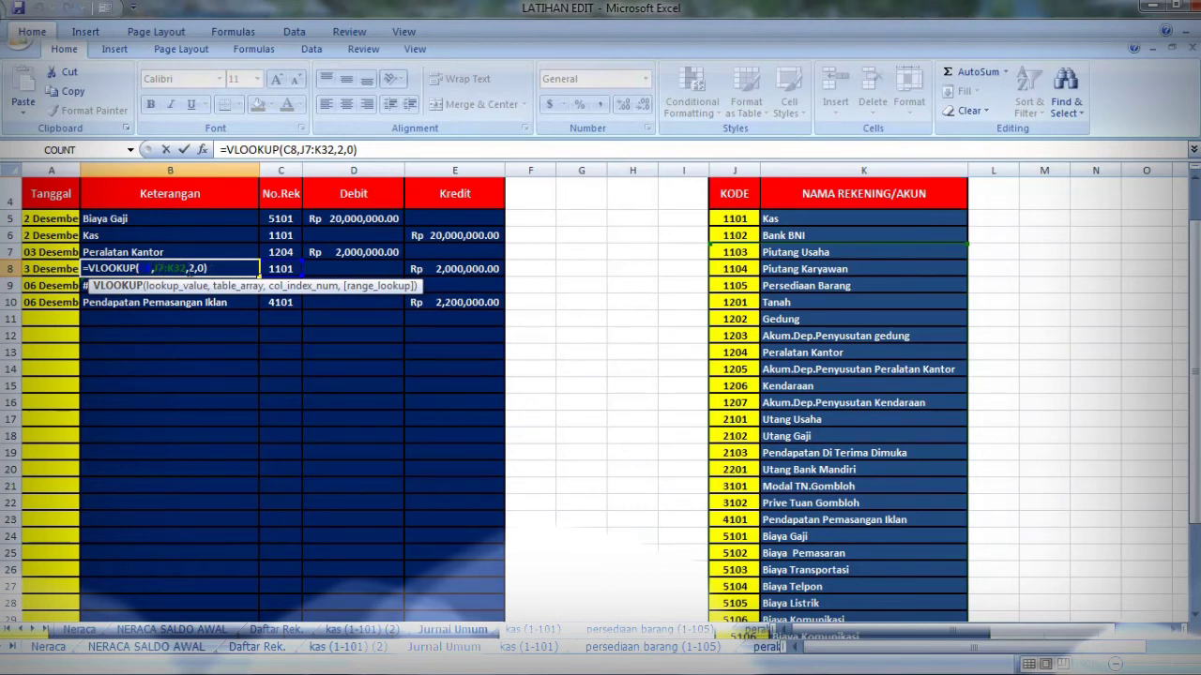
{"action": "left_click", "coordinate": [191, 269]}
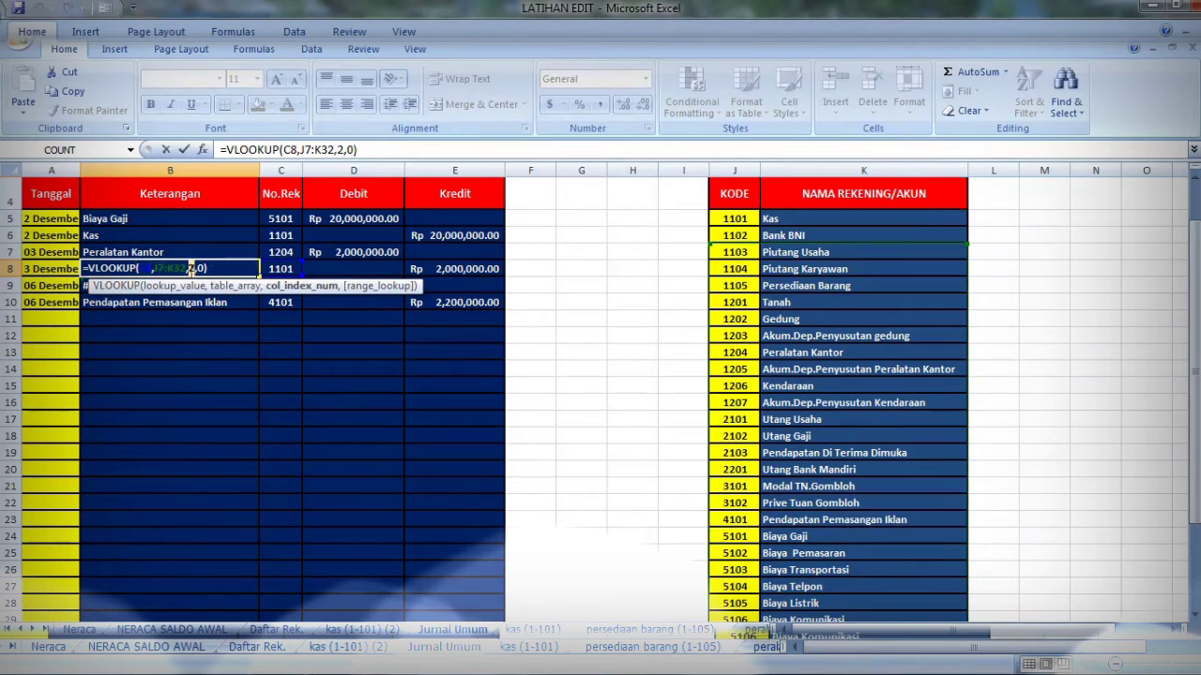
{"action": "left_click", "coordinate": [186, 269]}
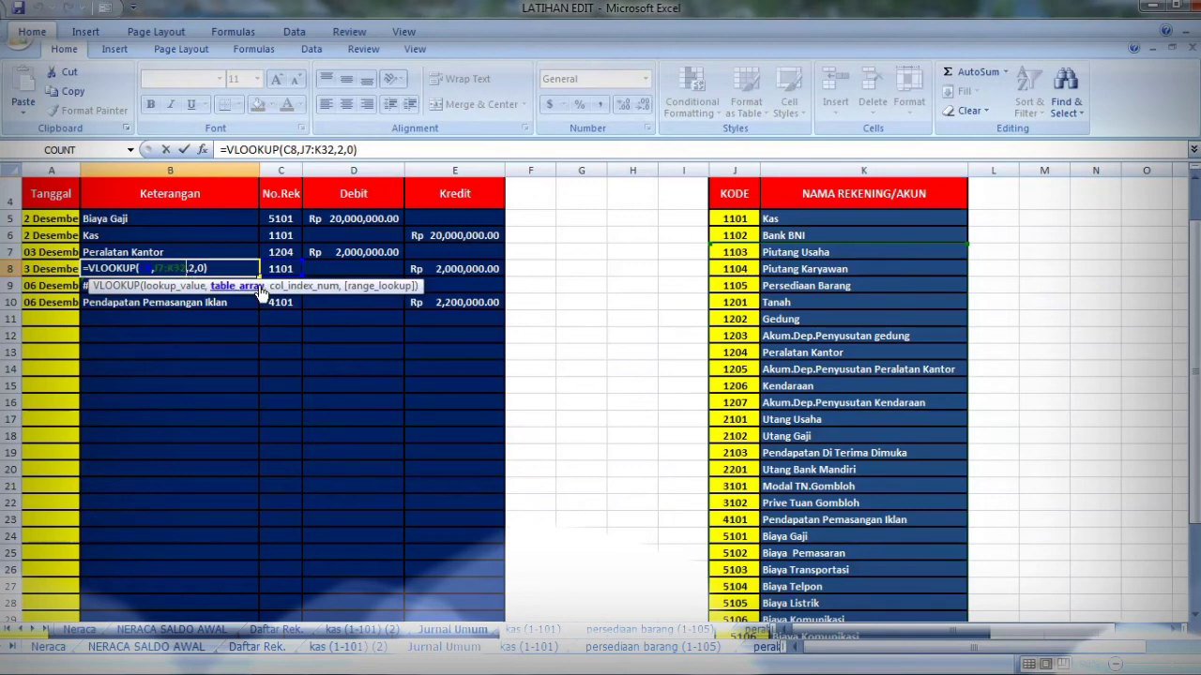
{"action": "key", "text": "BackSpace"}
{"action": "key", "text": "BackSpace"}
{"action": "key", "text": "BackSpace"}
{"action": "key", "text": "BackSpace"}
{"action": "key", "text": "BackSpace"}
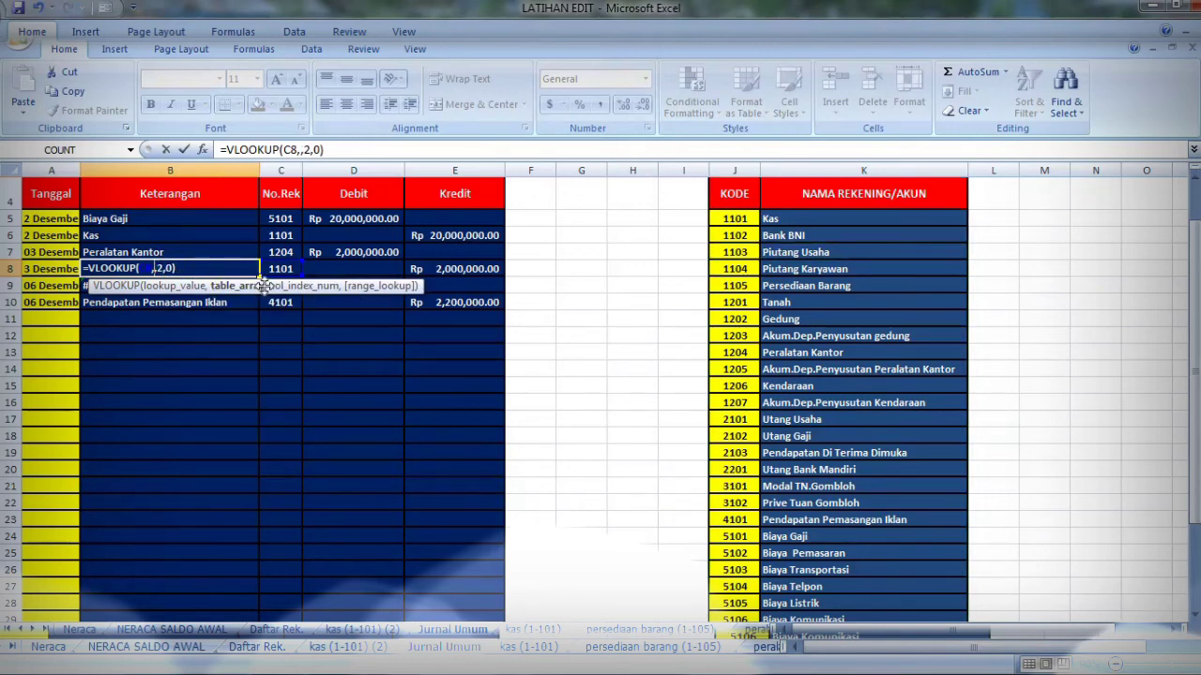
{"action": "left_click", "coordinate": [733, 219]}
{"action": "left_click_drag", "start_coordinate": [733, 219], "coordinate": [961, 610]}
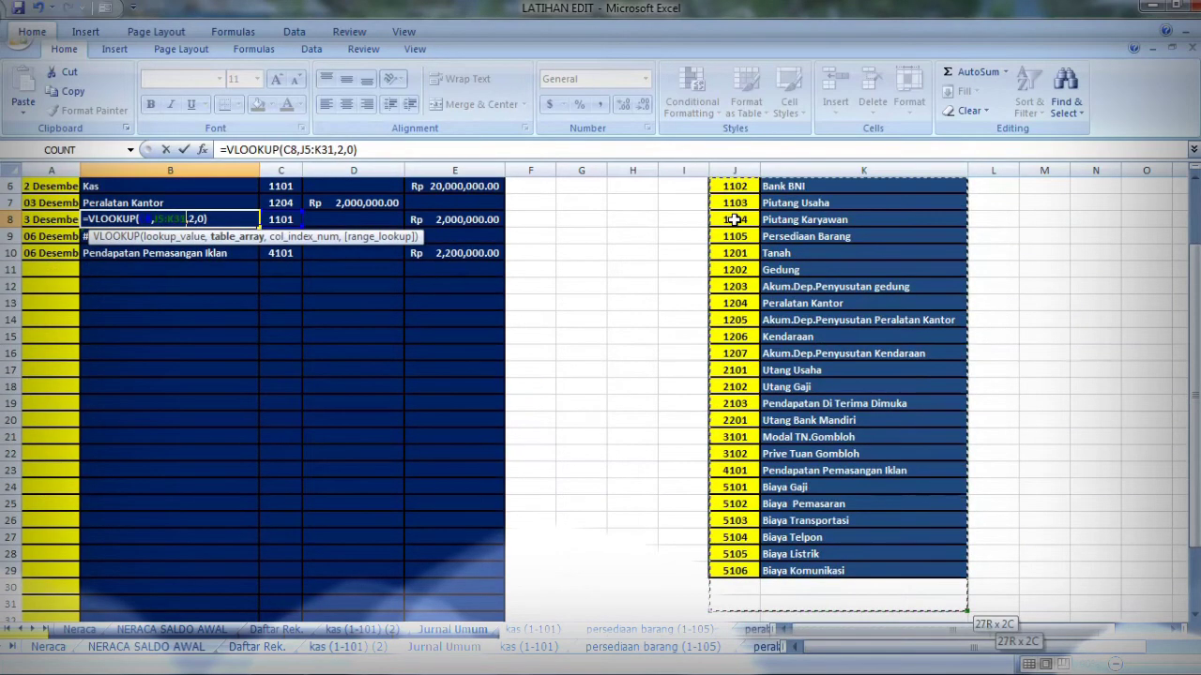
{"action": "key", "text": "Return"}
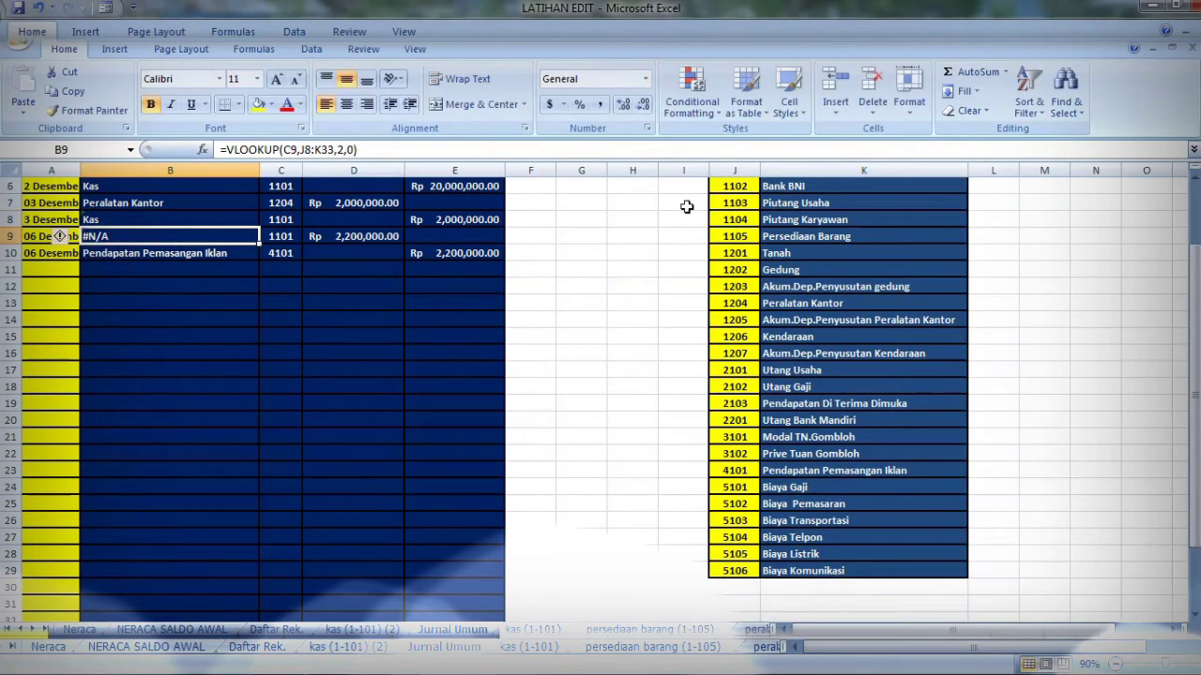
Replace the table range in the B9 VLOOKUP formula with the account code and name list in columns J and K, starting at J5.
{"action": "double_click", "coordinate": [191, 237]}
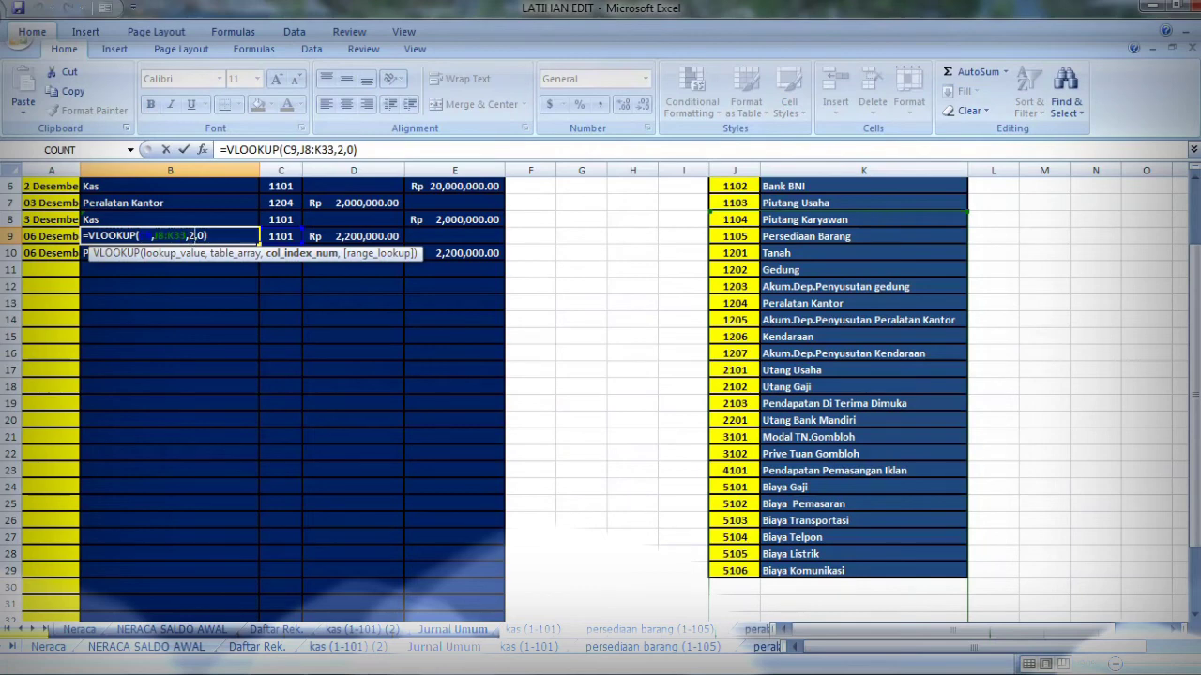
{"action": "left_click", "coordinate": [188, 235]}
{"action": "type", "text": "J8"}
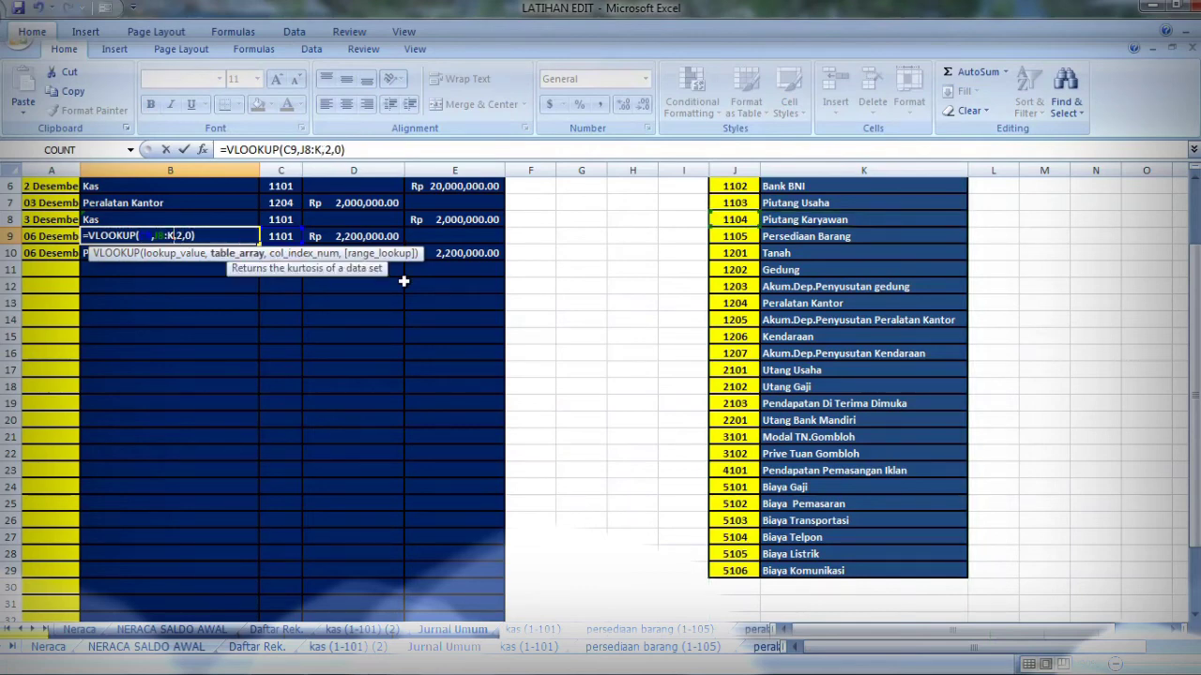
{"action": "key", "text": "BackSpace"}
{"action": "key", "text": "BackSpace"}
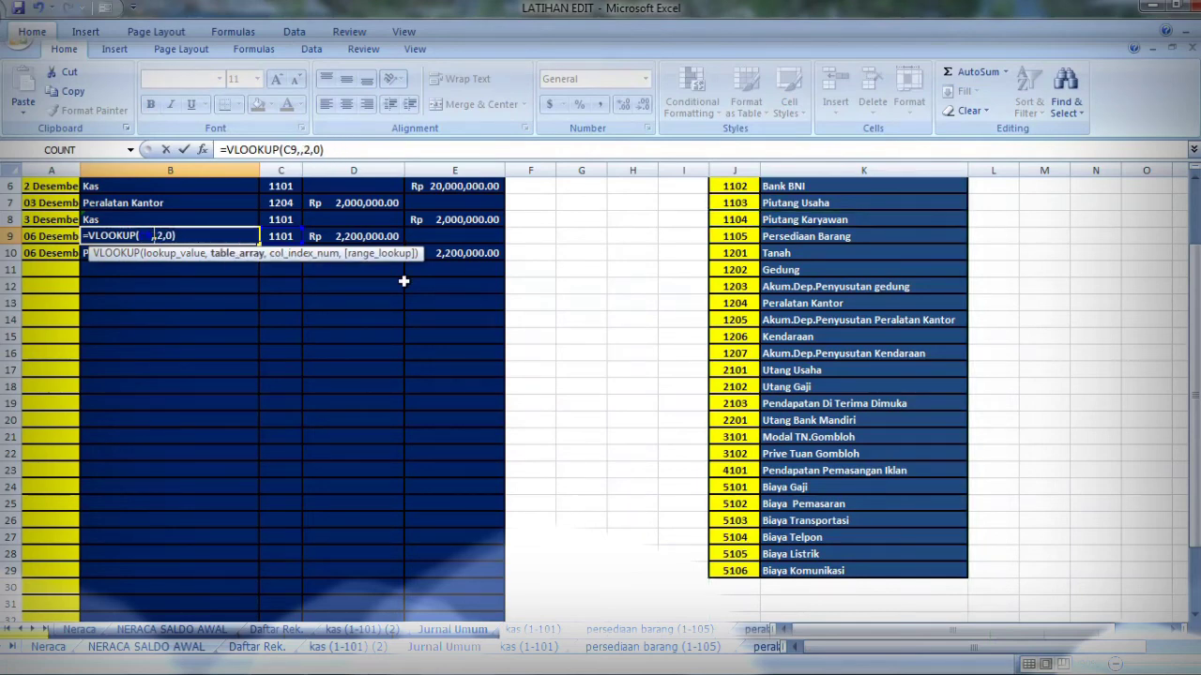
{"action": "scroll", "coordinate": [525, 316], "scroll_direction": "up", "scroll_amount": 2}
{"action": "left_click_drag", "start_coordinate": [741, 280], "coordinate": [938, 587]}
{"action": "key", "text": "Return"}
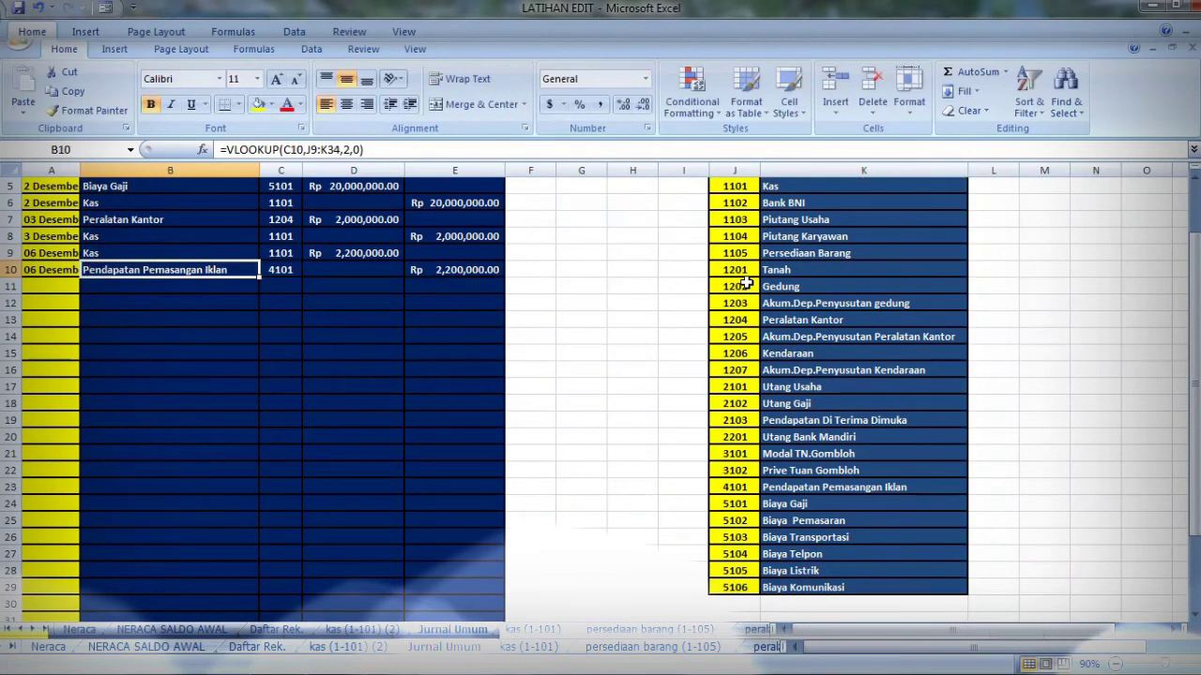
Review the journal from the first entries down to the Total row.
{"action": "scroll", "coordinate": [330, 366], "scroll_direction": "up", "scroll_amount": 2}
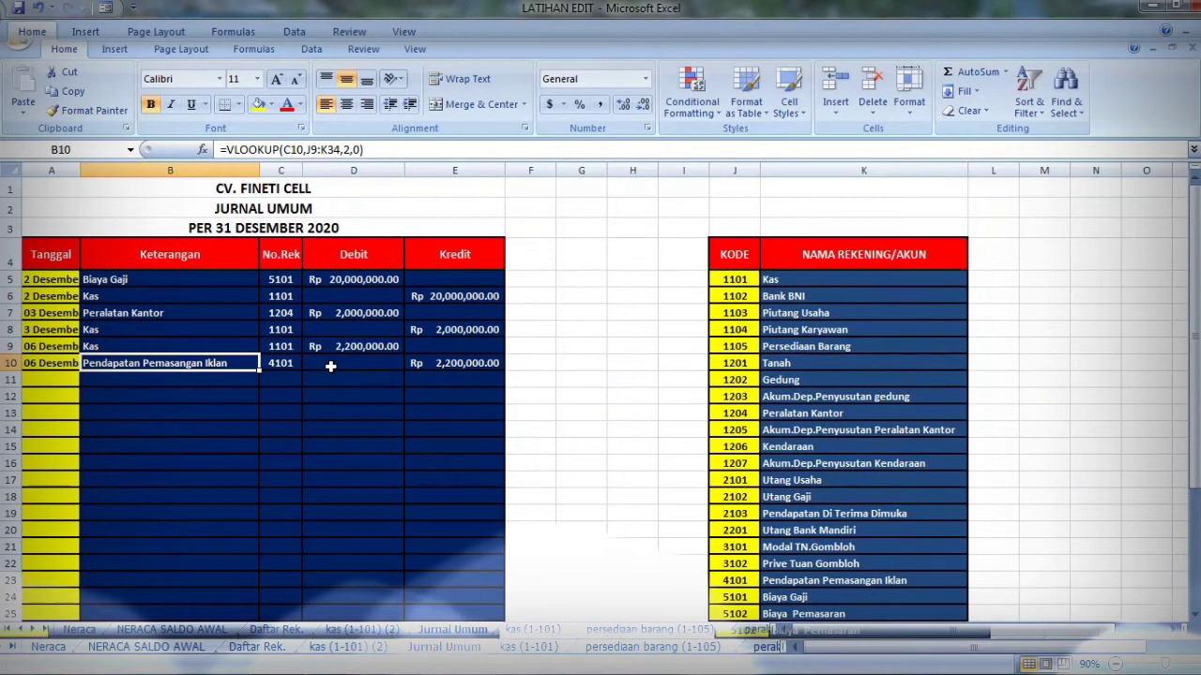
{"action": "left_click", "coordinate": [577, 435]}
{"action": "scroll", "coordinate": [527, 457], "scroll_direction": "down", "scroll_amount": 3}
{"action": "scroll", "coordinate": [528, 458], "scroll_direction": "down", "scroll_amount": 2}
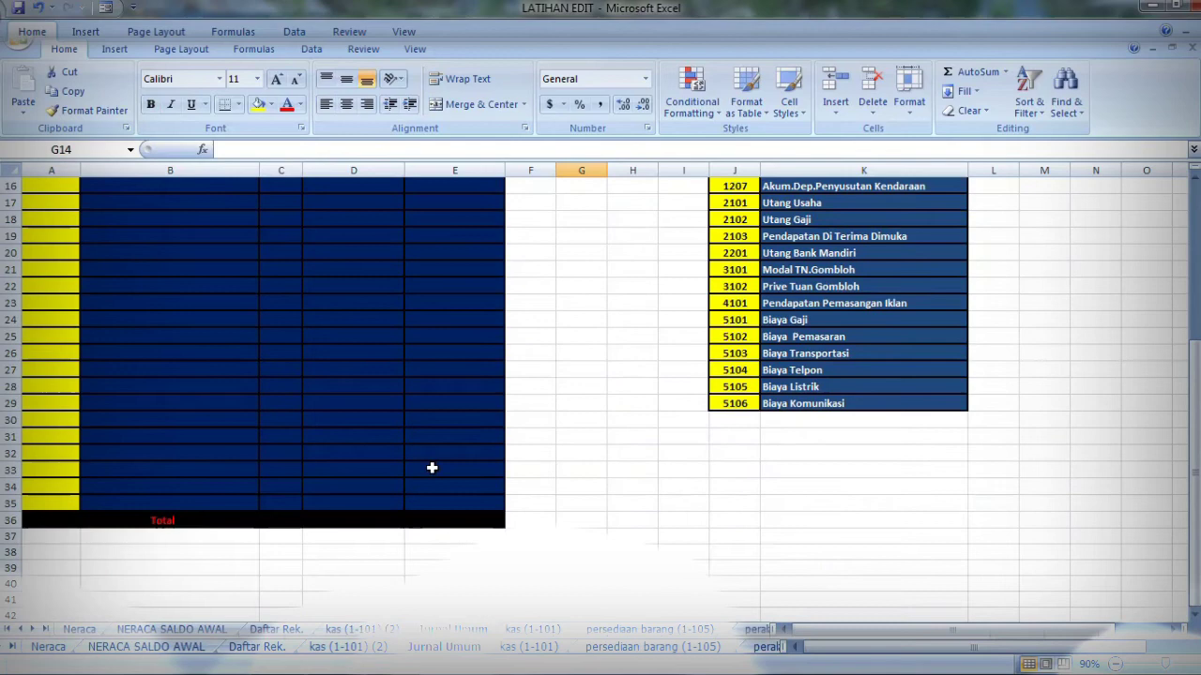
{"action": "left_click", "coordinate": [382, 514]}
{"action": "scroll", "coordinate": [516, 528], "scroll_direction": "up", "scroll_amount": 2}
{"action": "scroll", "coordinate": [530, 515], "scroll_direction": "down", "scroll_amount": 2}
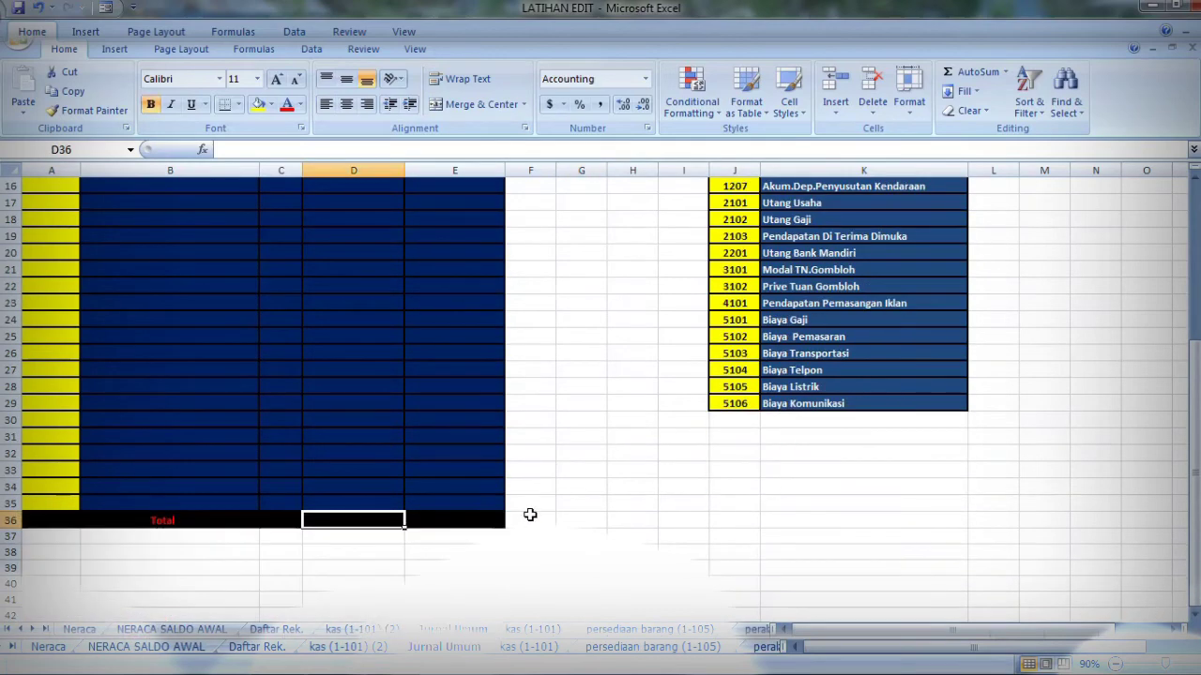
{"action": "scroll", "coordinate": [530, 515], "scroll_direction": "up", "scroll_amount": 4}
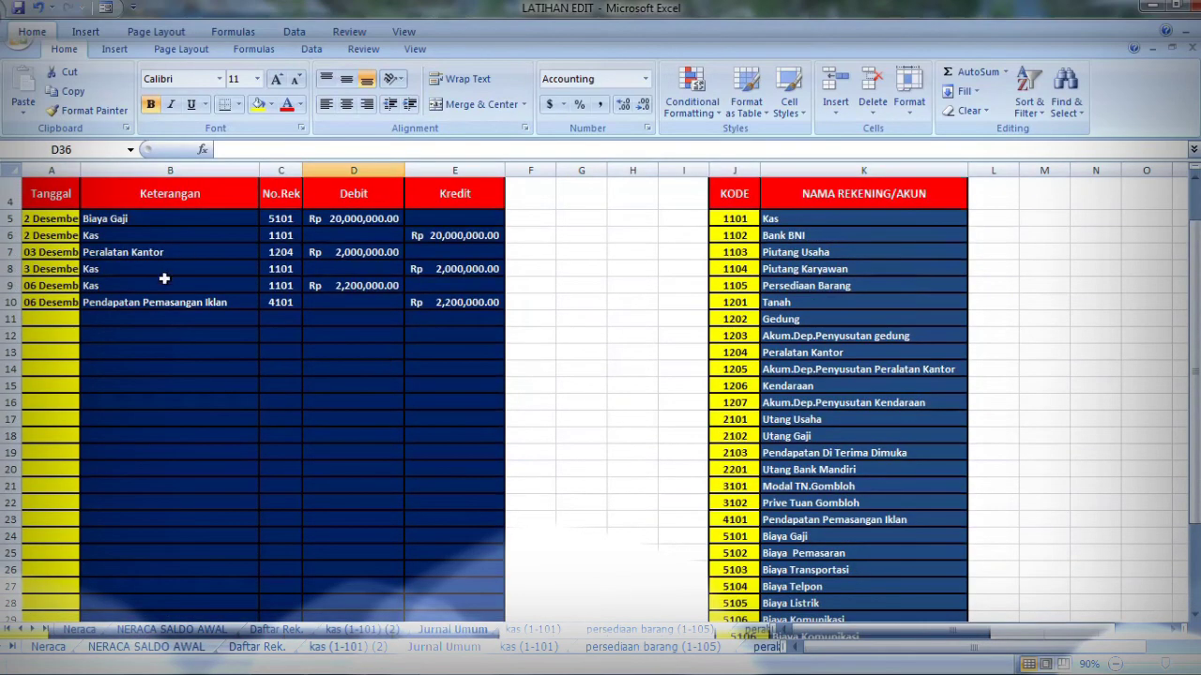
Widen the Tanggal column just enough to show the full transaction dates.
{"action": "left_click", "coordinate": [80, 194]}
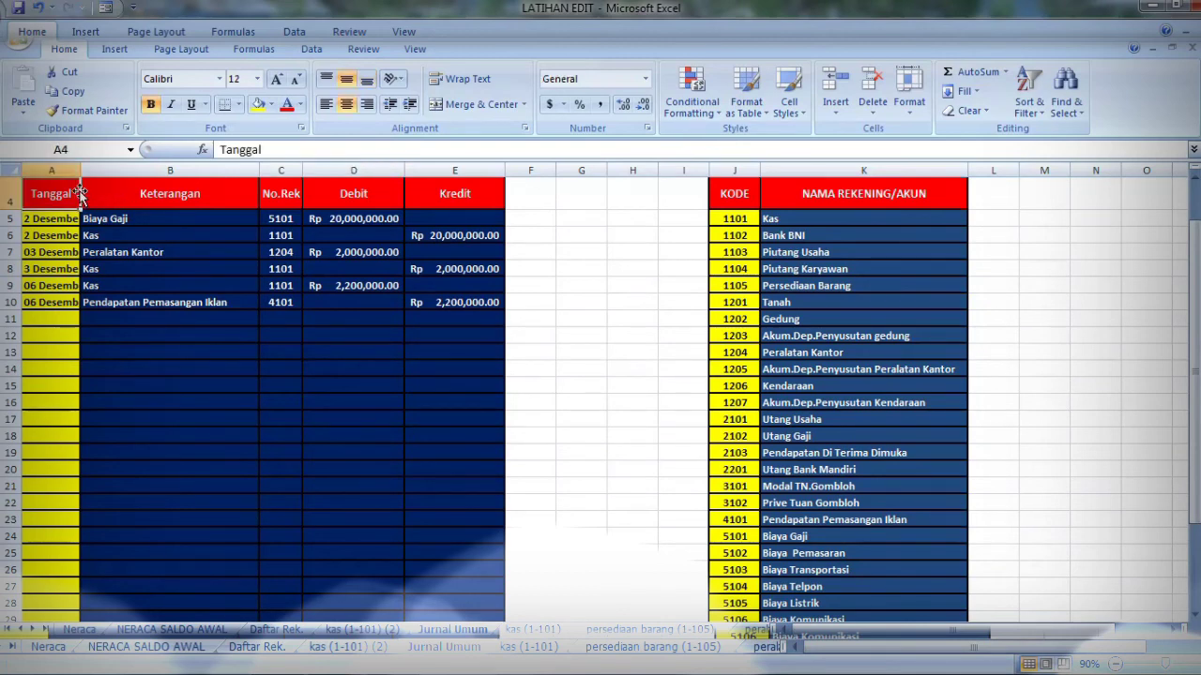
{"action": "left_click_drag", "start_coordinate": [89, 169], "coordinate": [113, 169]}
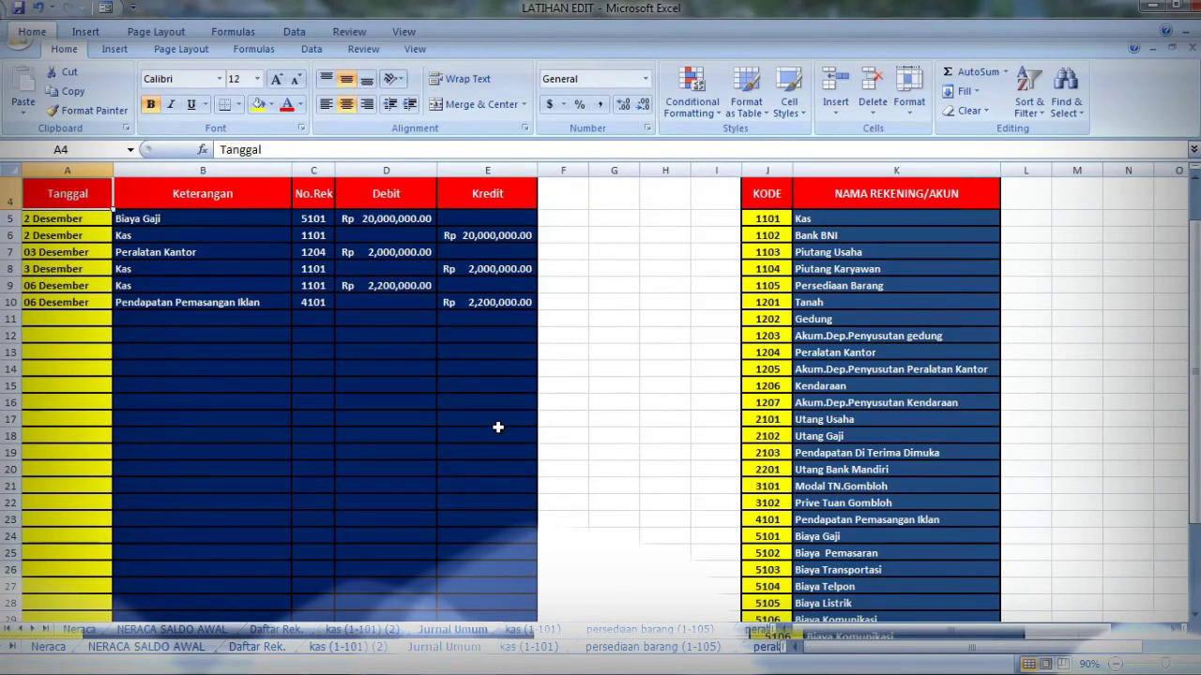
{"action": "double_click", "coordinate": [113, 191]}
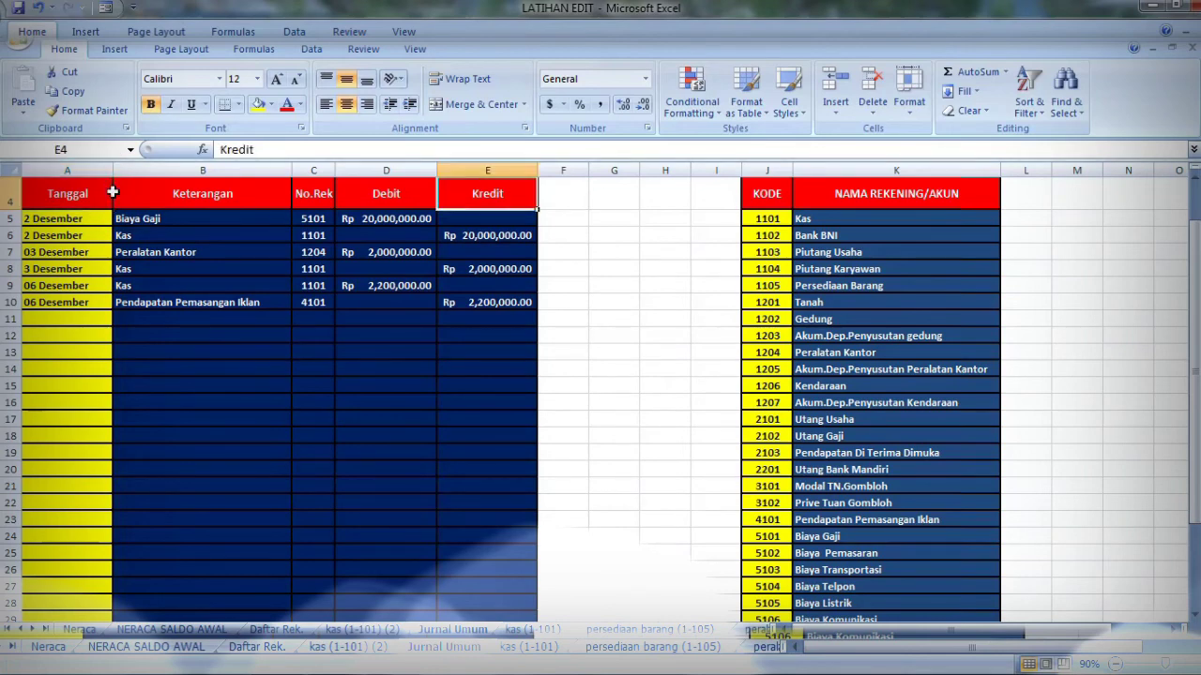
{"action": "left_click_drag", "start_coordinate": [113, 171], "coordinate": [96, 171]}
{"action": "left_click", "coordinate": [293, 389]}
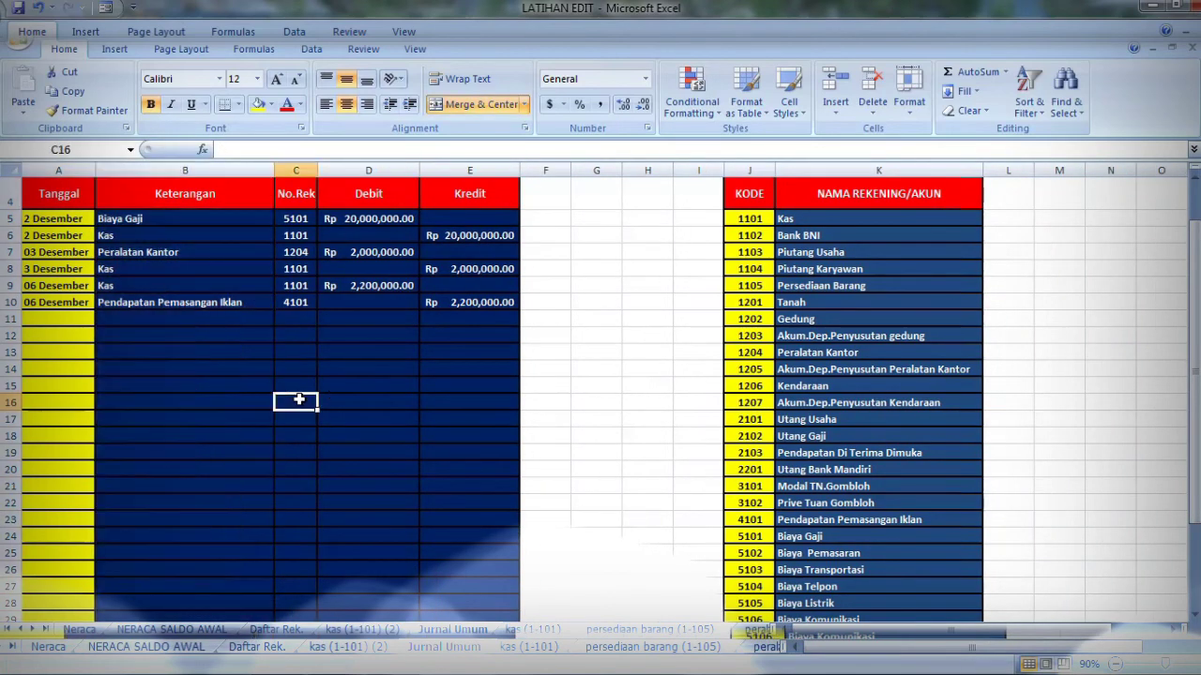
Enter =SUM(D5:D35) in cell D36 of the Total row to total the Debit column.
{"action": "scroll", "coordinate": [340, 415], "scroll_direction": "down", "scroll_amount": 5}
{"action": "scroll", "coordinate": [365, 456], "scroll_direction": "up", "scroll_amount": 3}
{"action": "scroll", "coordinate": [386, 506], "scroll_direction": "down", "scroll_amount": 3}
{"action": "left_click", "coordinate": [383, 466]}
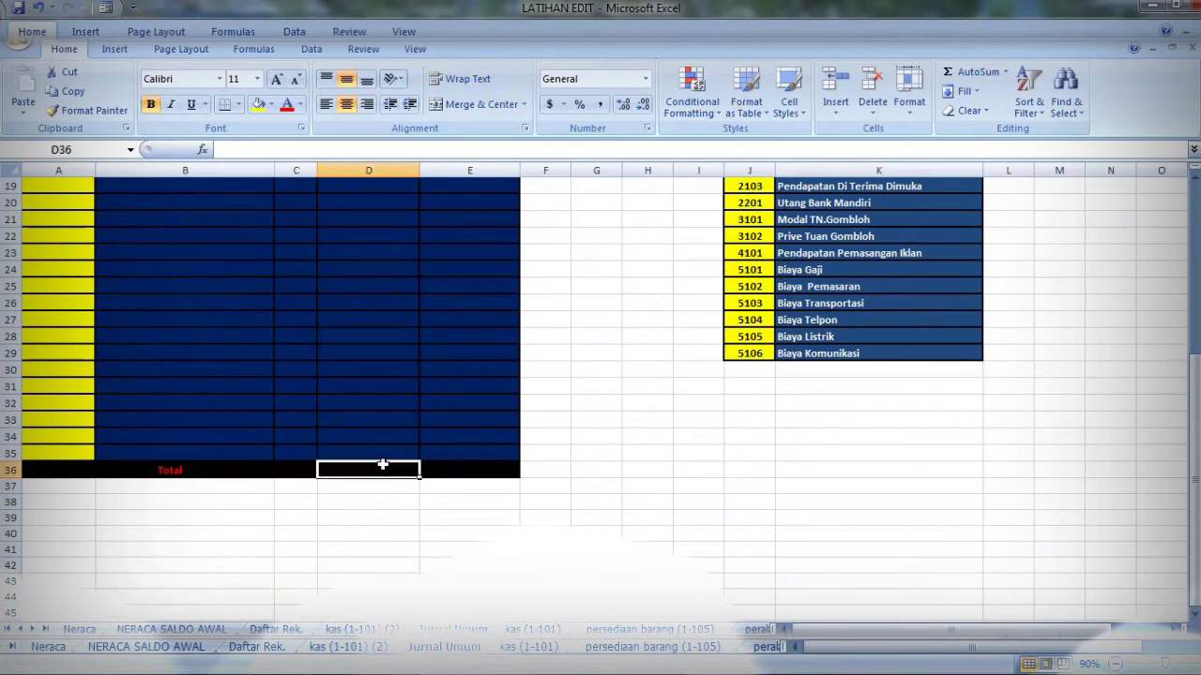
{"action": "type", "text": "=sum"}
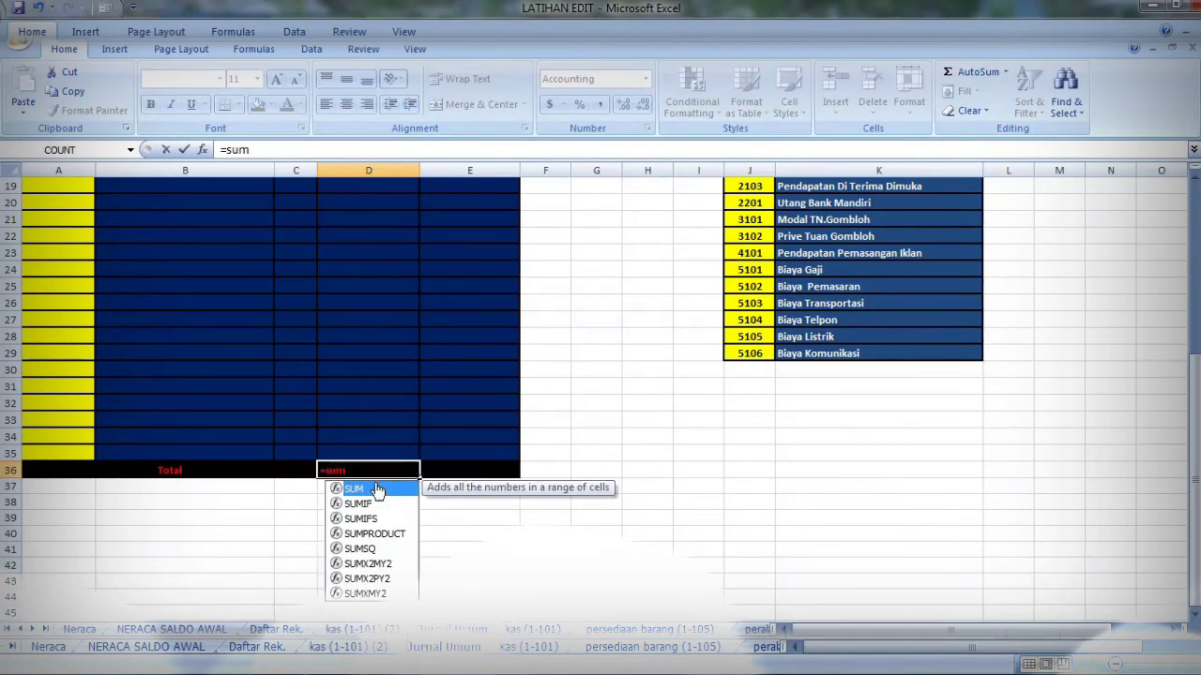
{"action": "double_click", "coordinate": [378, 489]}
{"action": "scroll", "coordinate": [398, 453], "scroll_direction": "up", "scroll_amount": 5}
{"action": "mouse_move", "coordinate": [378, 220]}
{"action": "left_mouse_down"}
{"action": "mouse_move", "coordinate": [295, 220]}
{"action": "mouse_move", "coordinate": [295, 237]}
{"action": "mouse_move", "coordinate": [378, 236]}
{"action": "mouse_move", "coordinate": [378, 605]}
{"action": "mouse_move", "coordinate": [377, 222]}
{"action": "left_mouse_up"}
{"action": "key", "text": "Return"}
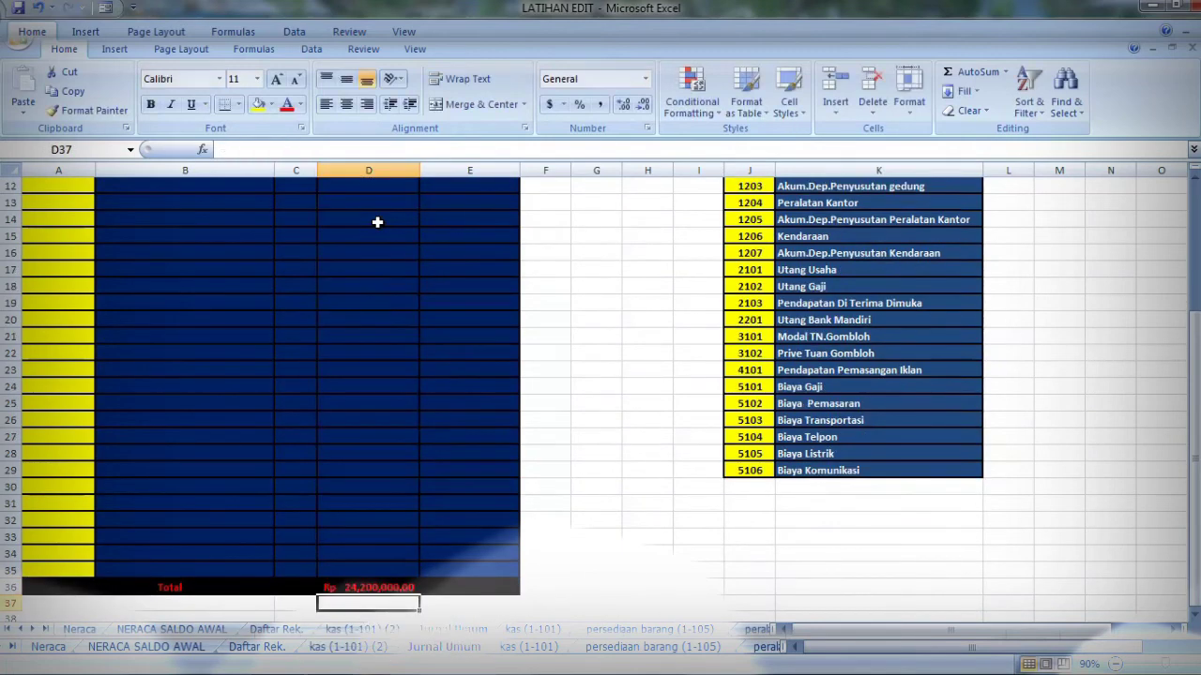
{"action": "scroll", "coordinate": [477, 351], "scroll_direction": "up", "scroll_amount": 3}
{"action": "left_click_drag", "start_coordinate": [473, 280], "coordinate": [473, 463]}
{"action": "key", "text": "shift+Down"}
{"action": "key", "text": "shift+Down"}
{"action": "key", "text": "shift+Down"}
{"action": "key", "text": "shift+Down"}
{"action": "key", "text": "shift+Down"}
{"action": "key", "text": "shift+Down"}
{"action": "key", "text": "shift+Down"}
{"action": "key", "text": "shift+Down"}
{"action": "key", "text": "shift+Down"}
{"action": "key", "text": "shift+Down"}
{"action": "key", "text": "shift+Down"}
{"action": "key", "text": "shift+Down"}
{"action": "key", "text": "shift+Down"}
{"action": "key", "text": "shift+Down"}
{"action": "key", "text": "shift+Down"}
{"action": "key", "text": "shift+Down"}
{"action": "key", "text": "shift+Down"}
{"action": "key", "text": "shift+Down"}
{"action": "key", "text": "shift+Down"}
{"action": "key", "text": "shift+Down"}
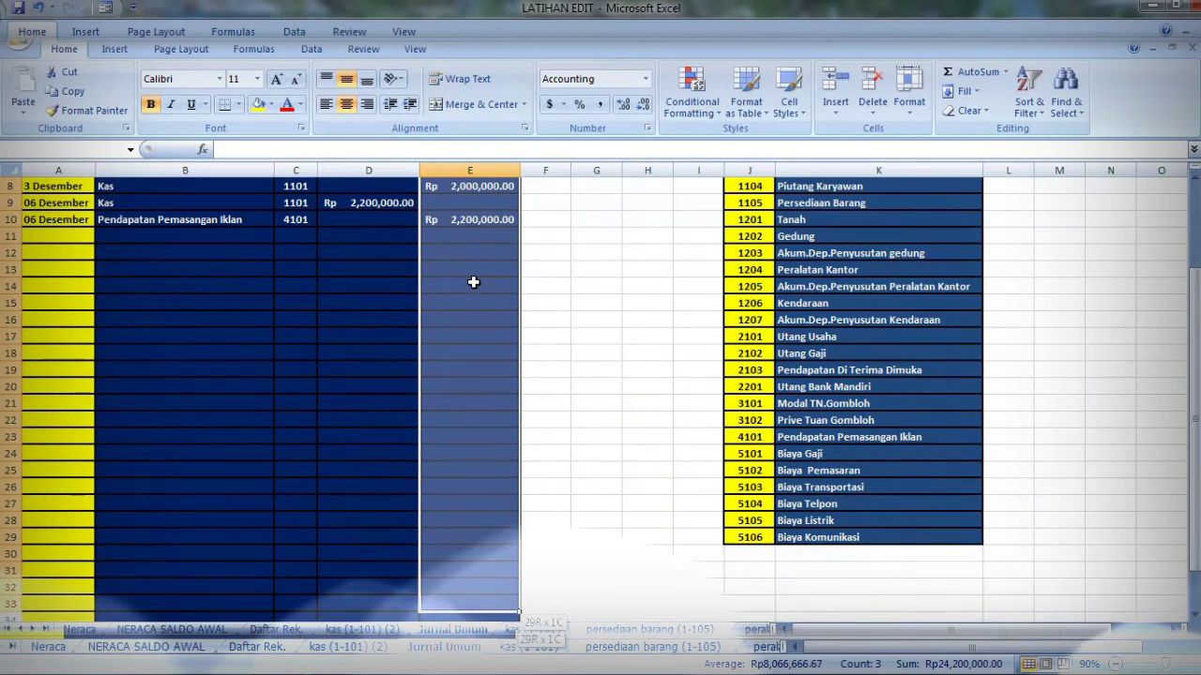
{"action": "left_click_drag", "start_coordinate": [472, 281], "coordinate": [473, 282]}
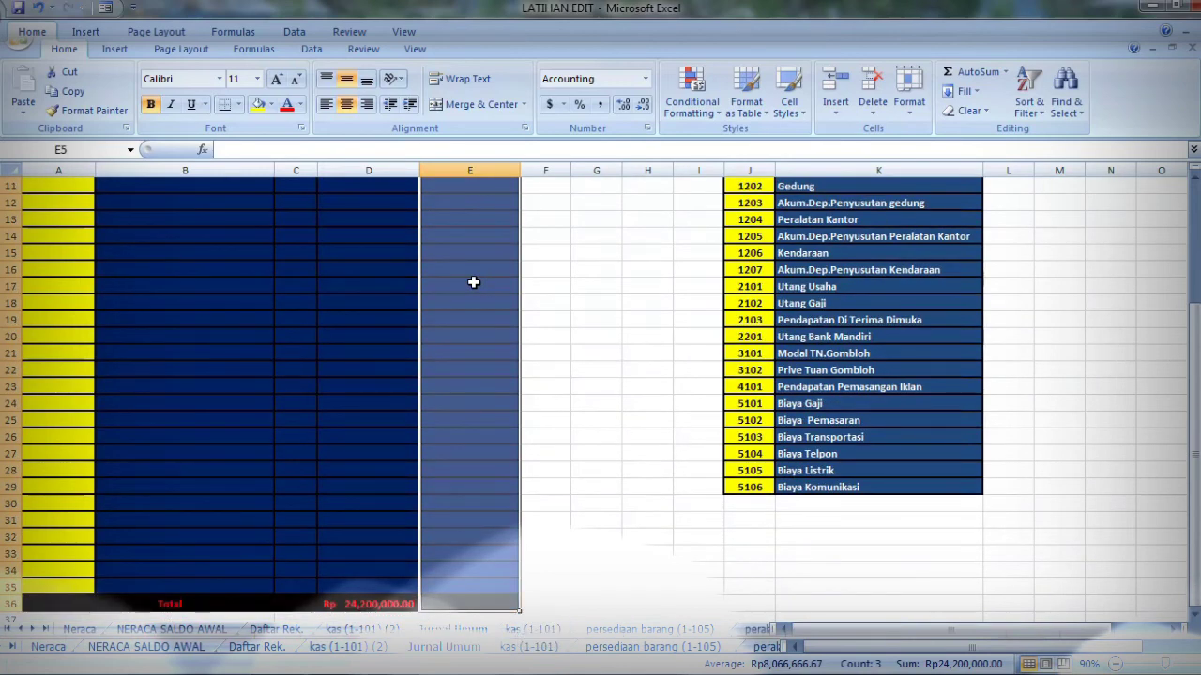
Fill the Debit total formula from D36 across to E36 to total the Kredit column.
{"action": "left_click", "coordinate": [477, 599]}
{"action": "left_click", "coordinate": [416, 605]}
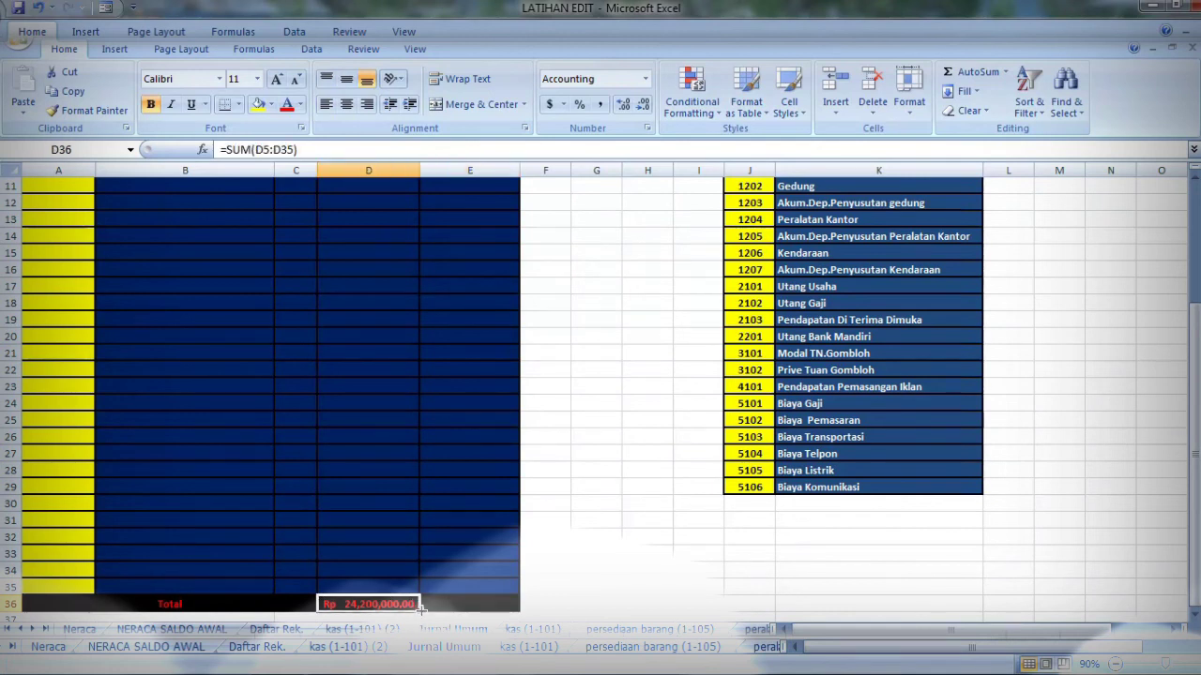
{"action": "left_click_drag", "start_coordinate": [419, 606], "coordinate": [502, 606]}
{"action": "left_click", "coordinate": [553, 558]}
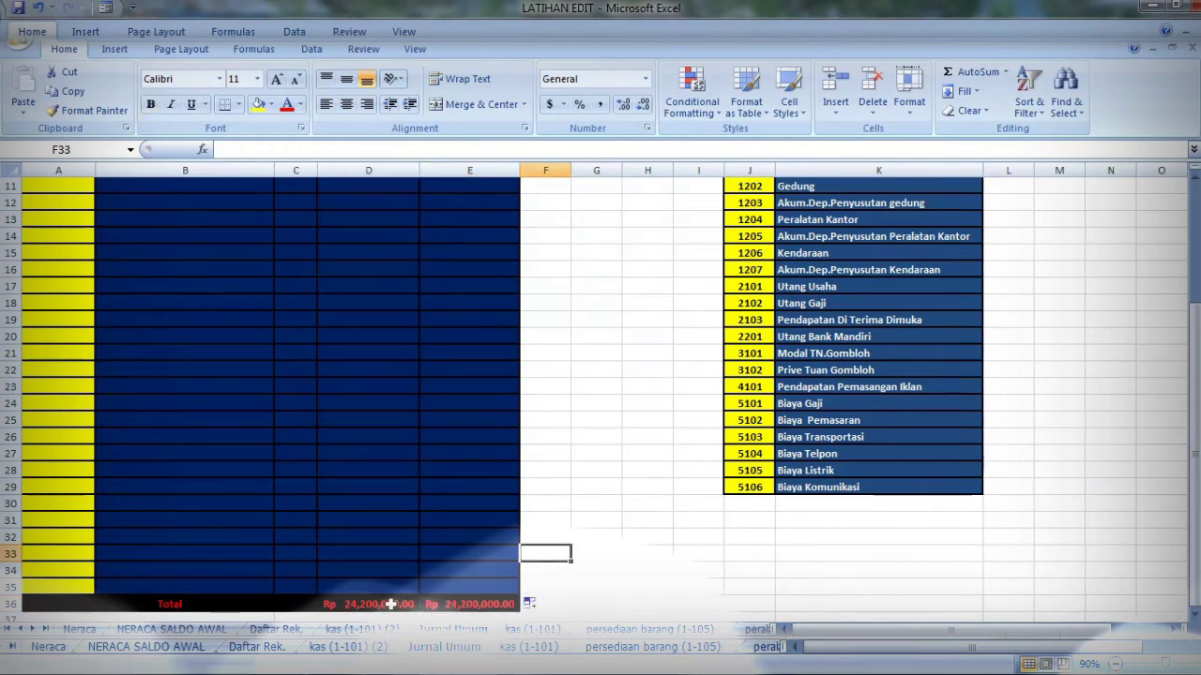
{"action": "scroll", "coordinate": [601, 493], "scroll_direction": "up", "scroll_amount": 4}
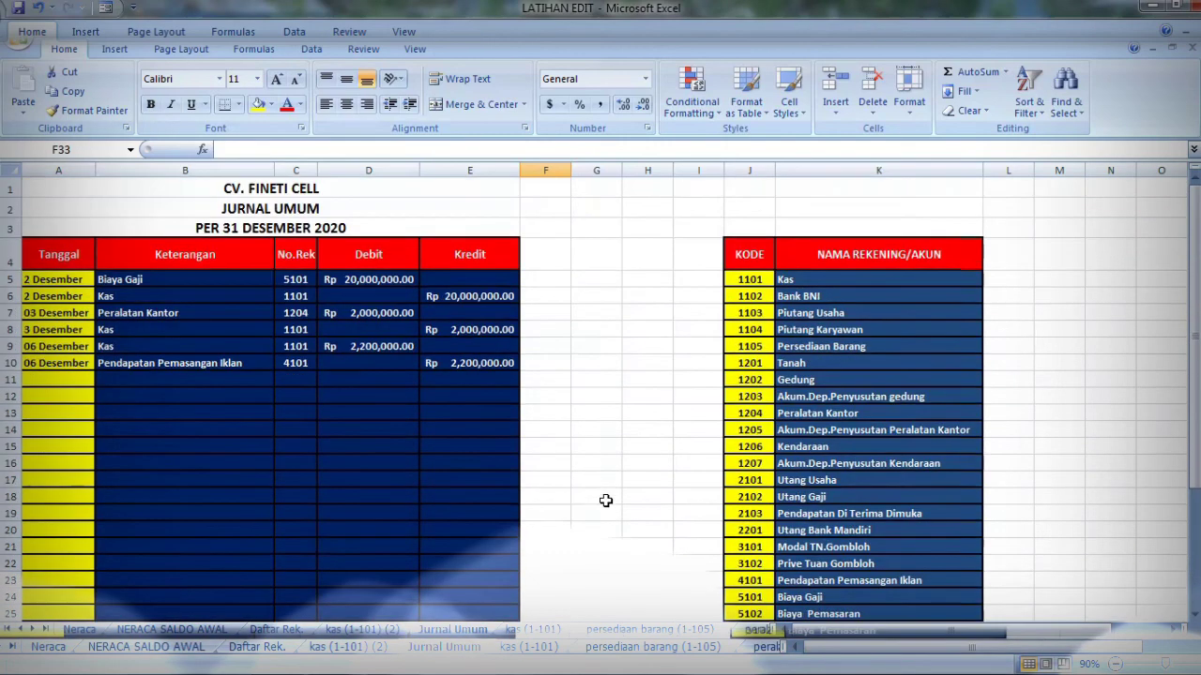